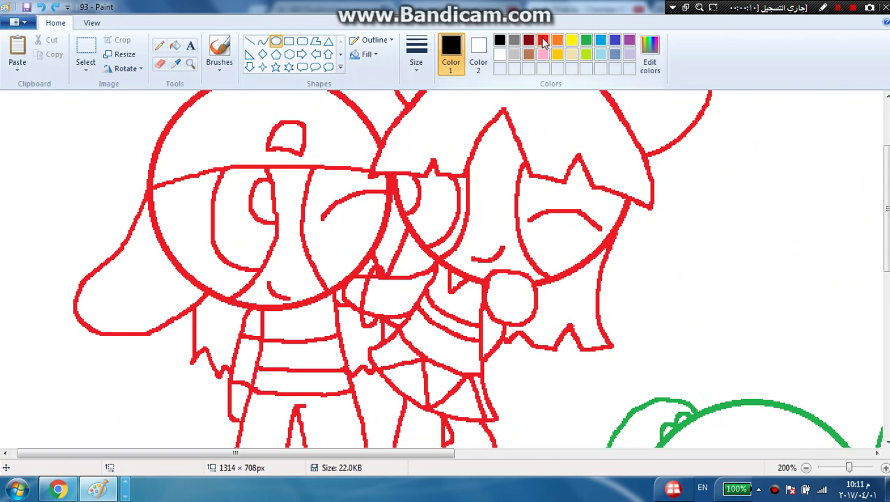
Draw a circle about 170 × 157 px over the left character's head with a black outline and no fill
drag(163, 120, 384, 323)
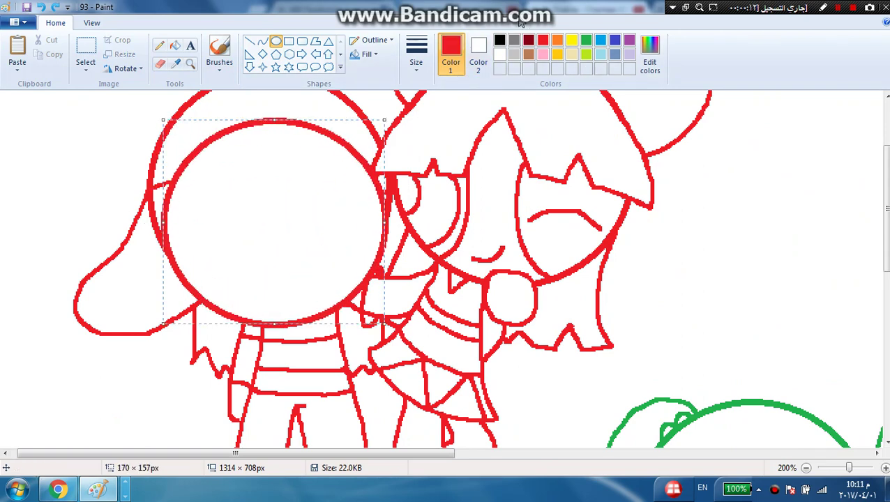
click(499, 40)
click(366, 54)
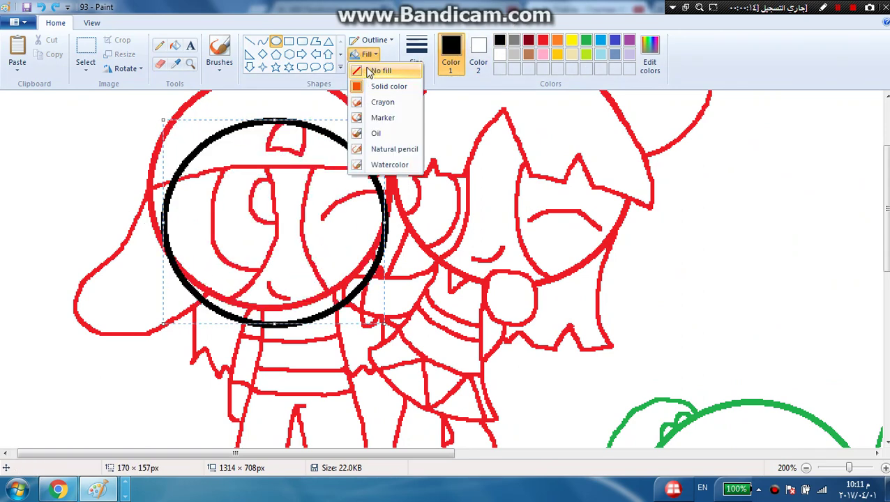
click(369, 72)
Move and resize the circle to match the left character's head outline, about 186 × 185 px
drag(267, 212, 242, 151)
scroll(243, 151, up, 3)
drag(235, 256, 241, 277)
drag(262, 411, 258, 425)
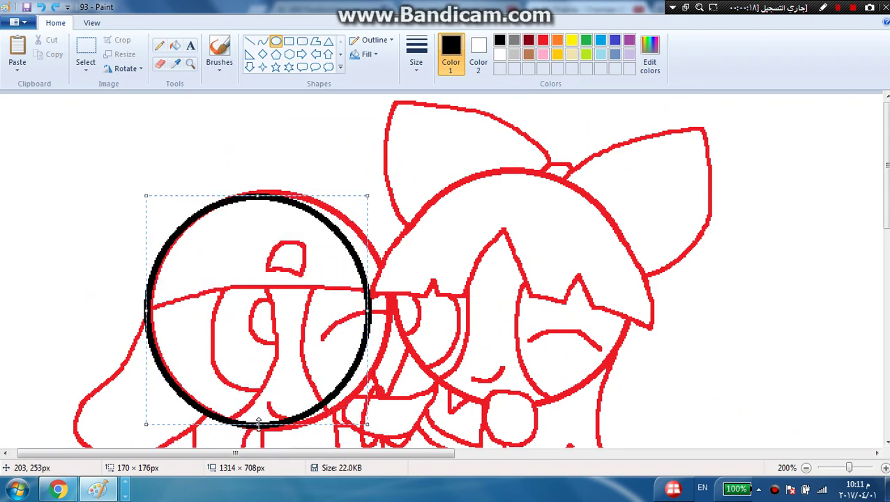
mouse_move(371, 421)
mouse_down()
mouse_move(391, 423)
mouse_move(377, 427)
mouse_move(385, 430)
mouse_up()
drag(282, 195, 270, 190)
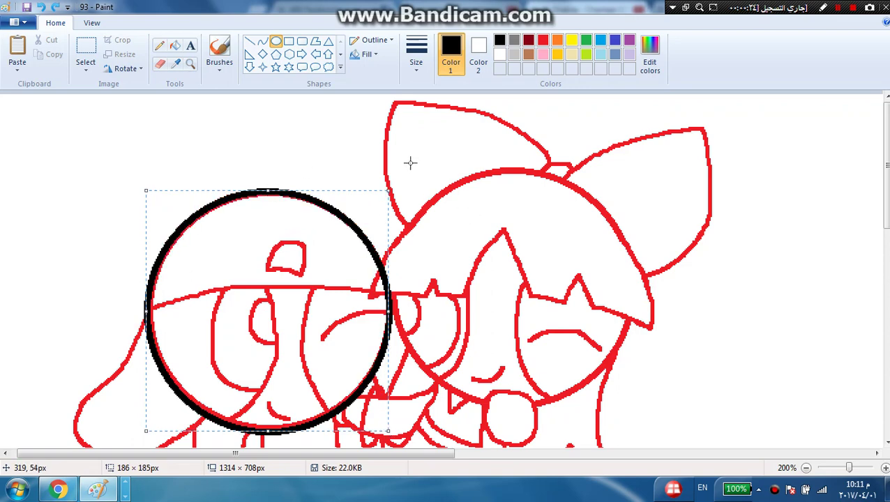
Draw a black circle about 187 × 180 px fitted over the right character's red head outline
mouse_move(410, 163)
mouse_down()
mouse_move(665, 405)
mouse_move(650, 405)
mouse_up()
mouse_move(558, 314)
mouse_down()
mouse_move(511, 309)
mouse_move(537, 313)
mouse_up()
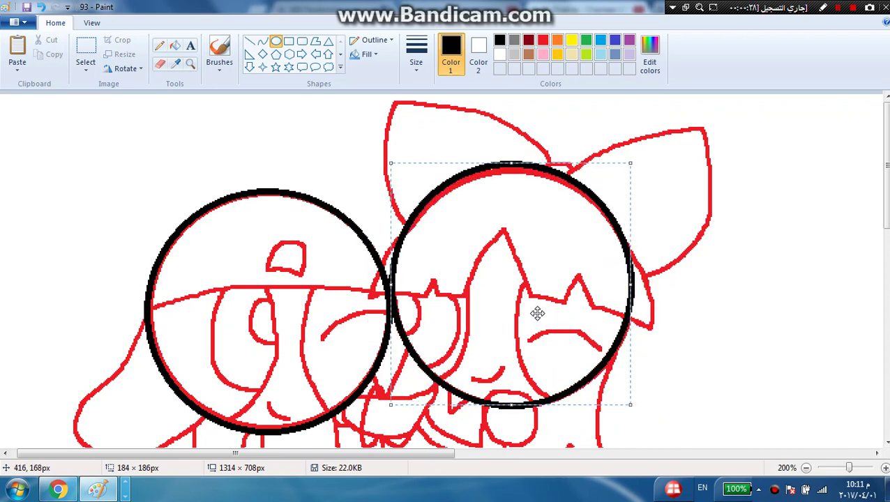
drag(630, 404, 634, 404)
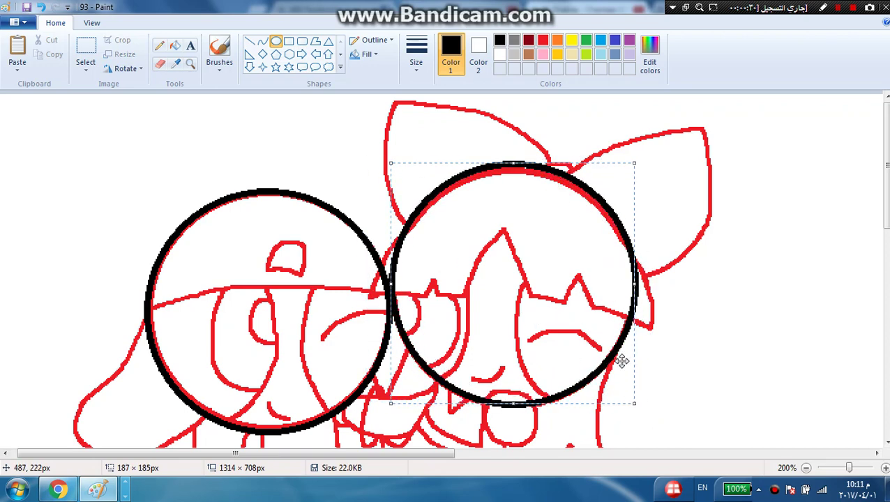
drag(524, 171, 517, 169)
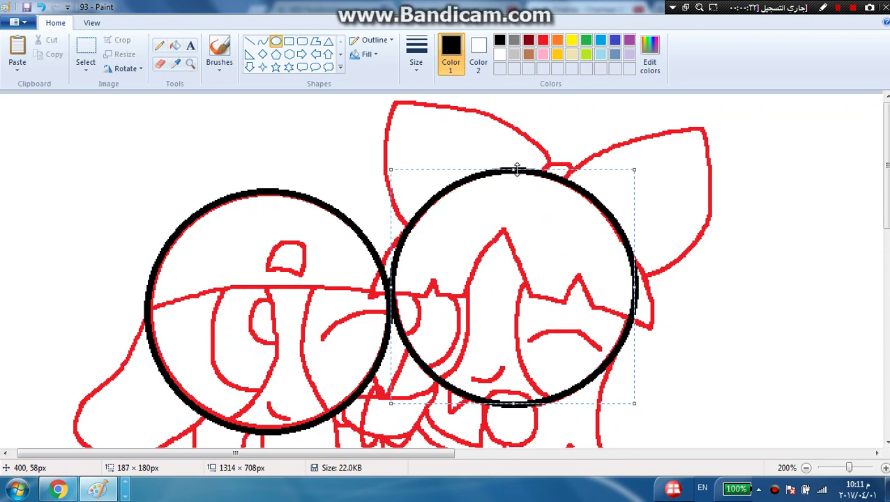
Trace the left character's cap brim and the small cap opening above it with black curves
click(234, 100)
click(190, 64)
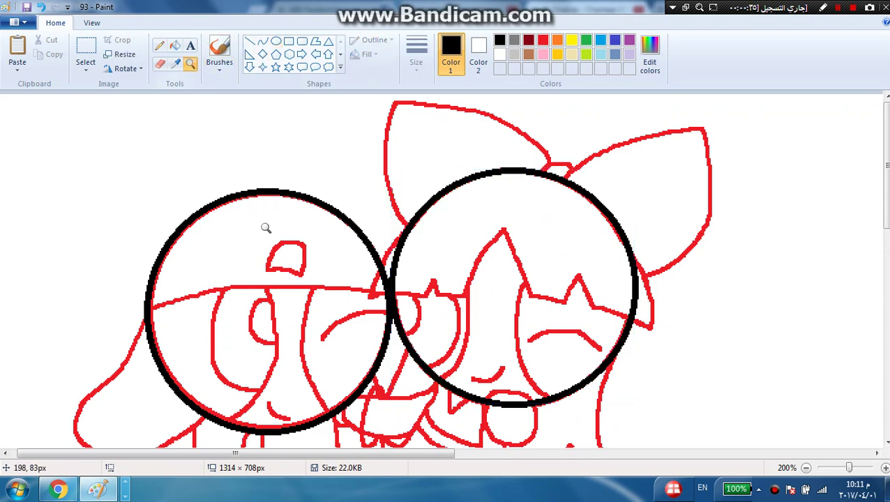
click(264, 228)
click(262, 41)
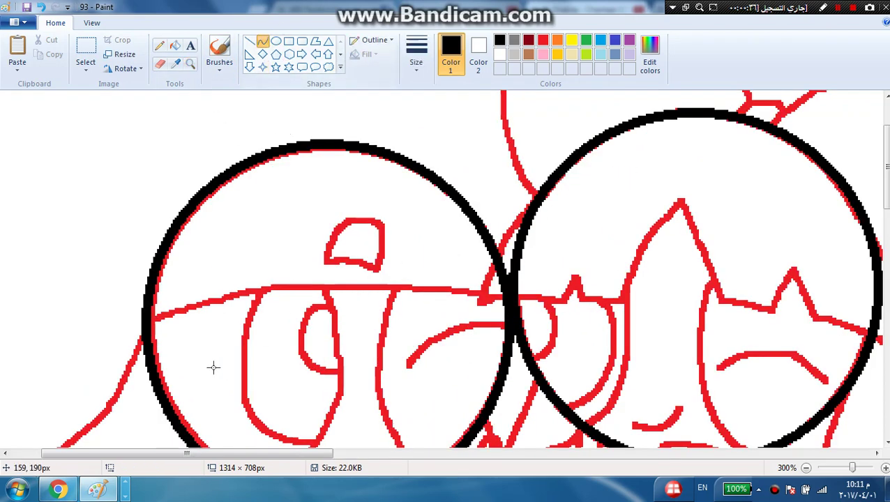
drag(146, 322, 513, 304)
drag(390, 296, 378, 268)
drag(320, 261, 382, 215)
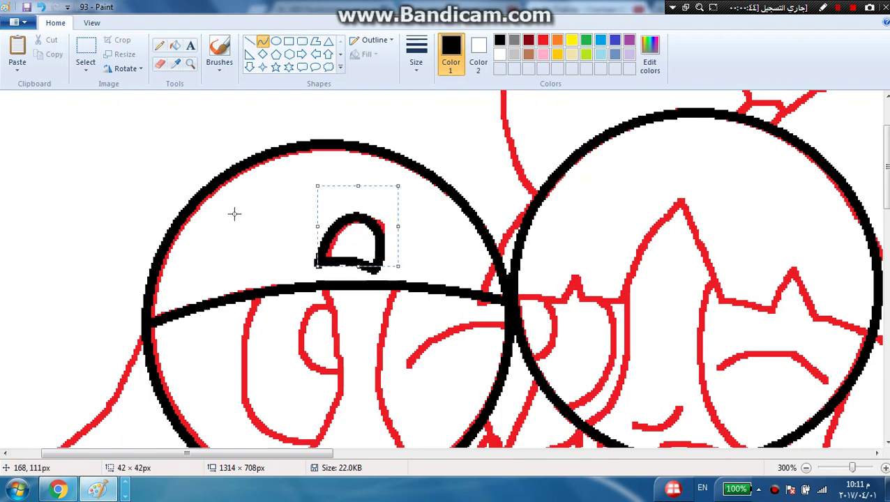
Trace the two curved lines running from the left character's cap brim down to the chin
scroll(322, 202, down, 5)
drag(322, 111, 269, 313)
mouse_move(296, 230)
mouse_down()
mouse_move(343, 159)
mouse_move(367, 234)
mouse_move(342, 272)
mouse_move(351, 274)
mouse_up()
drag(395, 108, 417, 293)
mouse_move(404, 209)
mouse_down()
mouse_move(365, 171)
mouse_move(367, 262)
mouse_up()
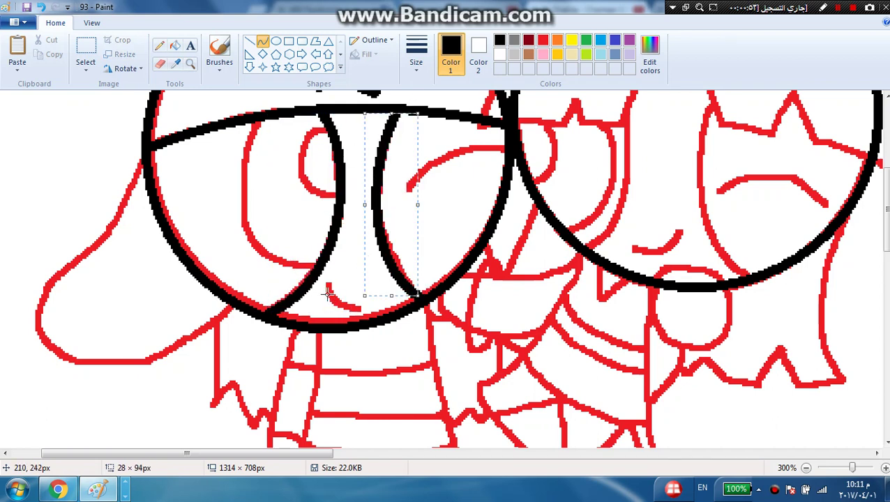
Trace the pupil and outer edge of the left character's open eye with black curves
drag(317, 279, 362, 311)
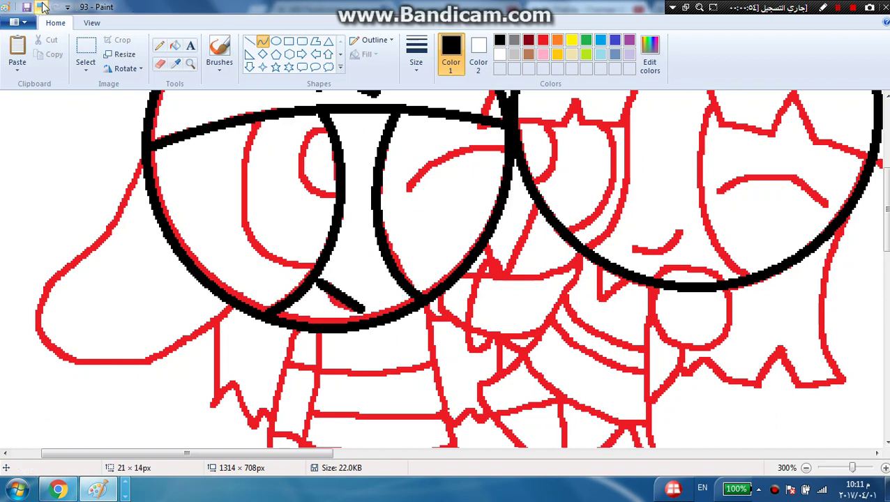
click(42, 7)
drag(321, 130, 333, 197)
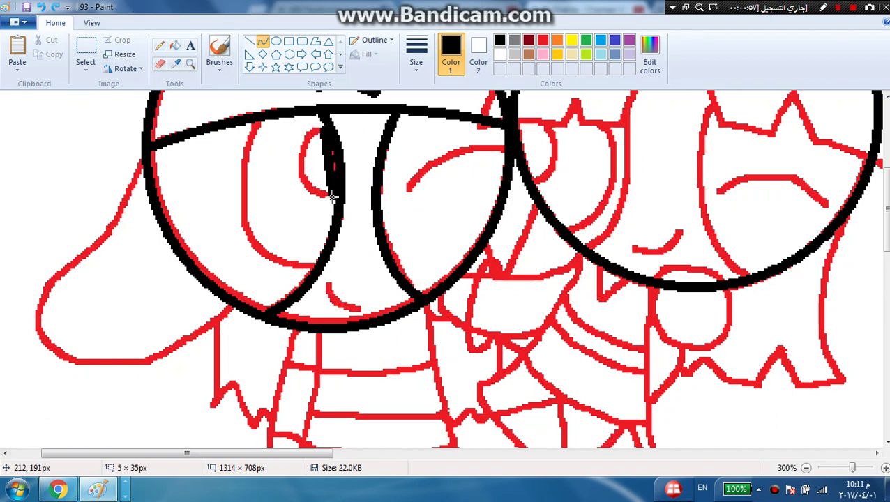
drag(325, 163, 290, 216)
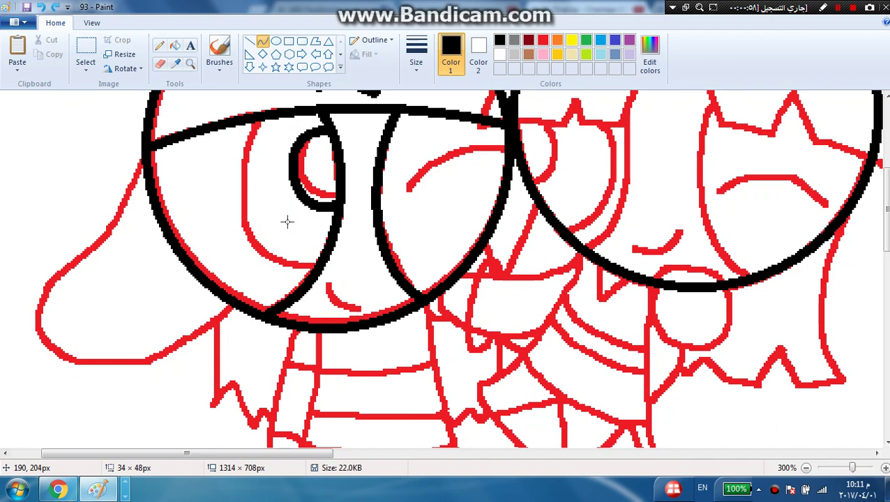
mouse_move(247, 120)
mouse_down()
mouse_move(288, 248)
mouse_move(313, 270)
mouse_up()
mouse_move(268, 195)
mouse_down()
mouse_move(225, 183)
mouse_move(231, 264)
mouse_move(226, 251)
mouse_up()
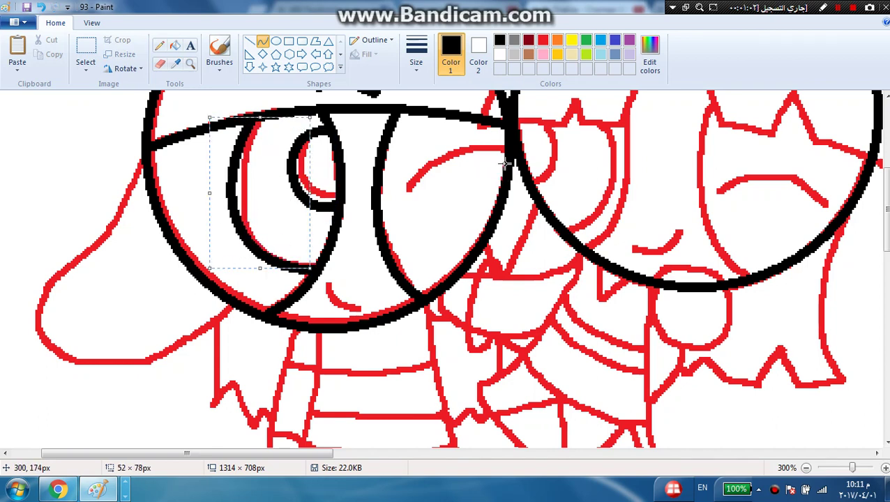
Trace the left character's closed winking eye and smiling mouth with black curves
drag(496, 191, 403, 205)
drag(477, 189, 481, 168)
drag(427, 185, 416, 167)
mouse_move(324, 283)
mouse_down()
mouse_move(338, 302)
mouse_move(373, 312)
mouse_move(325, 309)
mouse_move(338, 302)
mouse_move(362, 310)
mouse_move(346, 299)
mouse_up()
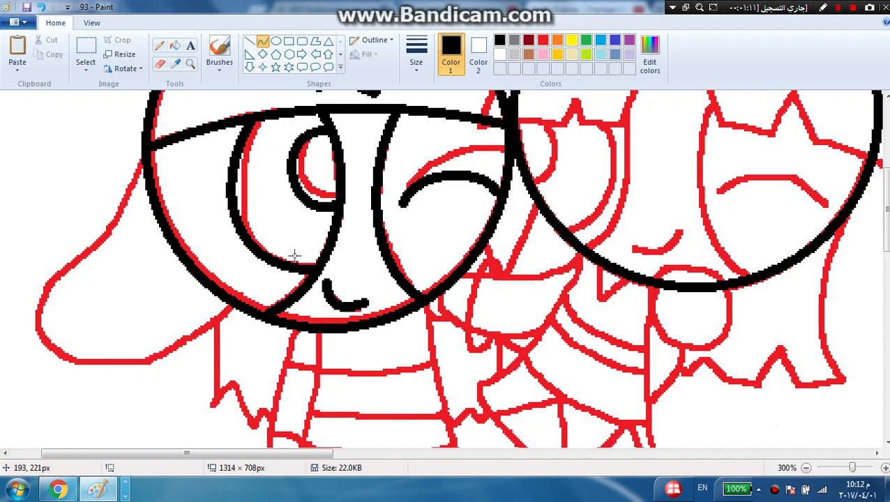
Trace the left character's long drooping ear with black curves from the cap edge back to the lower head
drag(145, 158, 23, 312)
drag(107, 242, 114, 267)
drag(114, 267, 27, 234)
click(7, 213)
drag(25, 311, 8, 363)
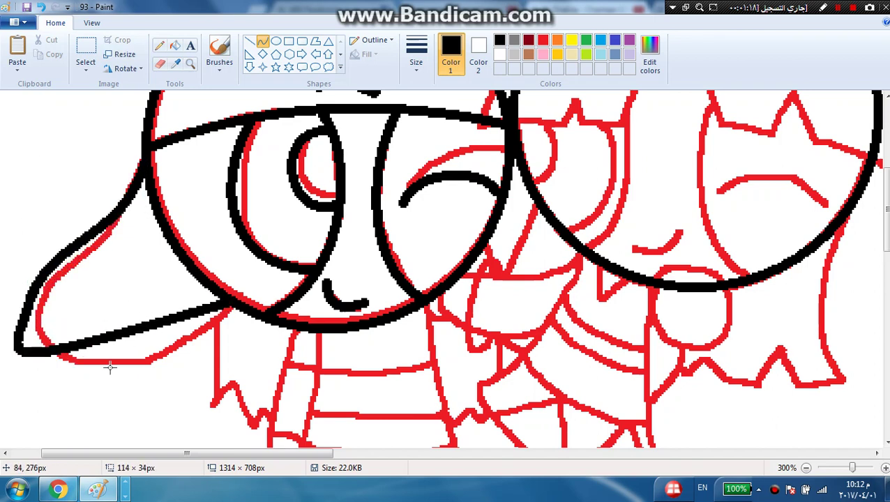
drag(110, 363, 141, 413)
click(324, 337)
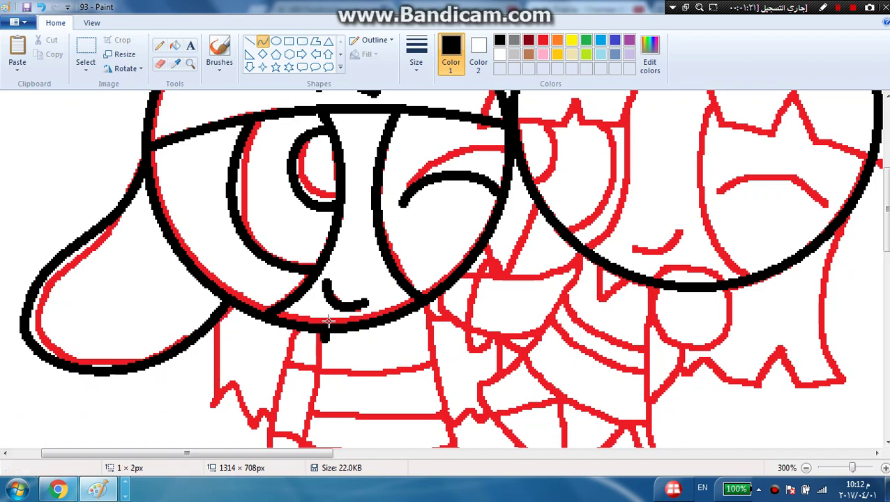
scroll(328, 326, down, 1)
scroll(361, 225, down, 3)
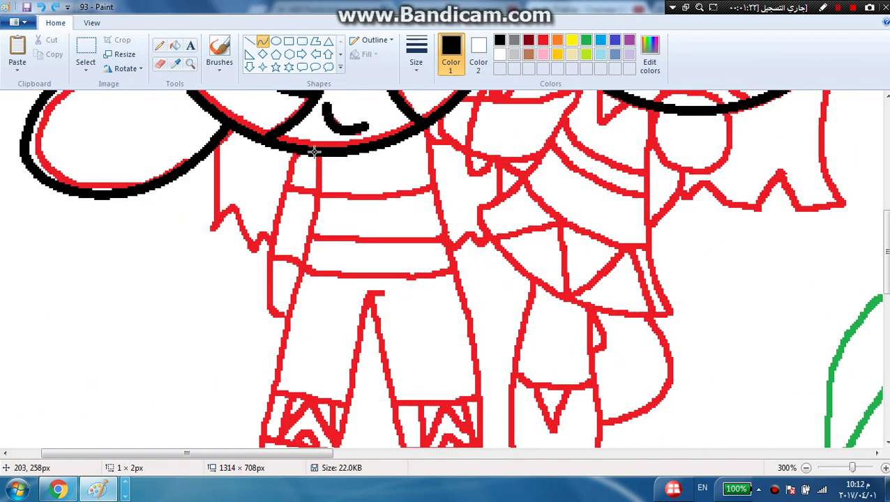
scroll(286, 290, down, 2)
mouse_move(316, 154)
mouse_down()
mouse_move(288, 292)
mouse_move(251, 306)
mouse_up()
scroll(265, 286, up, 2)
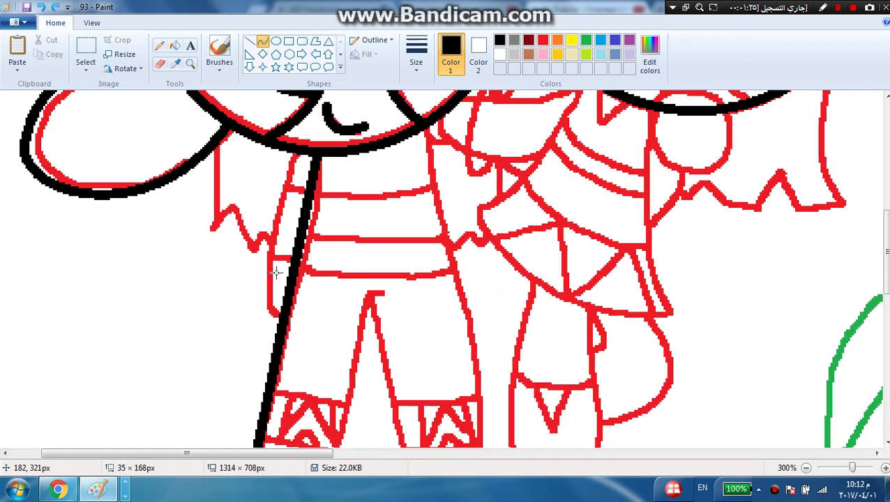
mouse_move(297, 259)
mouse_down()
mouse_move(308, 253)
mouse_move(192, 350)
mouse_move(183, 324)
mouse_up()
scroll(307, 254, down, 3)
mouse_move(249, 392)
mouse_down()
mouse_move(348, 244)
mouse_move(365, 198)
mouse_up()
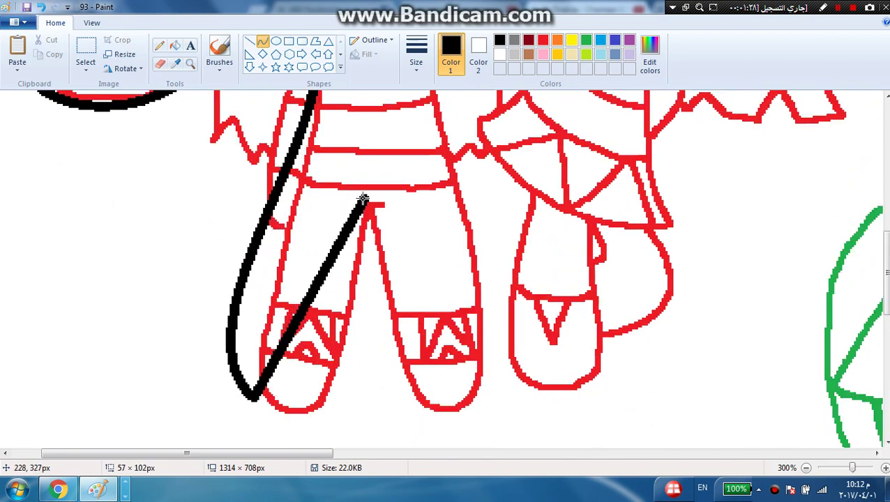
mouse_move(281, 404)
mouse_down()
mouse_move(302, 398)
mouse_move(282, 420)
mouse_move(298, 278)
mouse_move(327, 215)
mouse_move(358, 202)
mouse_move(338, 202)
mouse_move(352, 306)
mouse_move(322, 427)
mouse_move(354, 184)
mouse_move(362, 194)
mouse_move(381, 412)
mouse_up()
click(42, 7)
click(41, 7)
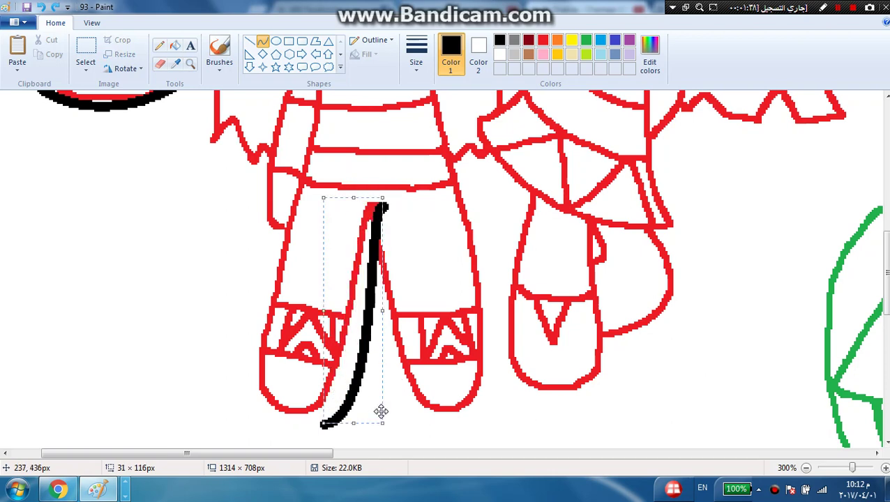
Trace the left side of the left character's body from the foot up to the head as one black curve
click(244, 339)
drag(323, 425, 310, 243)
scroll(318, 235, up, 3)
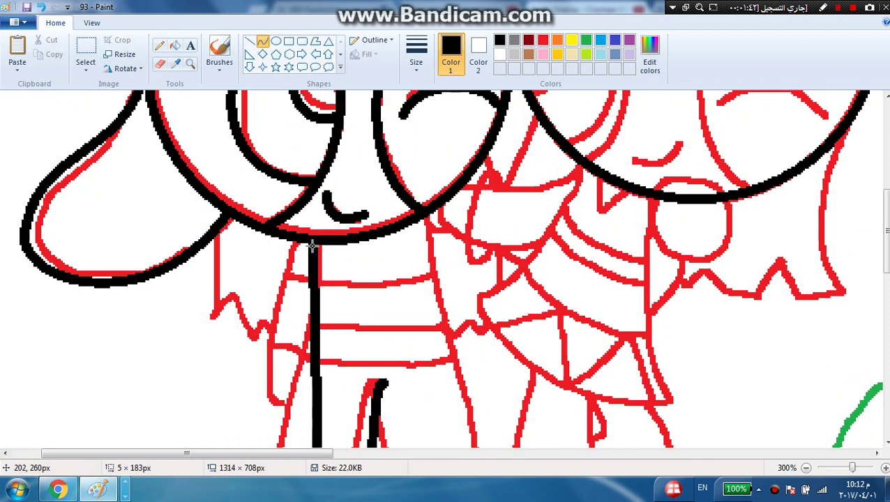
scroll(309, 244, down, 3)
drag(304, 413, 249, 423)
click(249, 422)
Trace the inner edge of the left character's right-hand leg from the crotch down to the foot
drag(377, 226, 443, 416)
drag(403, 322, 391, 434)
click(392, 434)
click(505, 398)
Trace the right side of the left character's body from the foot up to the chin with a black curve
scroll(461, 244, up, 2)
mouse_move(445, 416)
mouse_down()
mouse_move(460, 245)
mouse_move(423, 220)
mouse_up()
scroll(424, 220, down, 3)
mouse_move(455, 304)
mouse_down()
mouse_move(483, 327)
mouse_move(506, 323)
mouse_move(490, 315)
mouse_up()
scroll(506, 324, up, 1)
scroll(489, 305, up, 2)
drag(423, 241, 418, 220)
scroll(508, 277, down, 3)
click(555, 286)
Trace the left character's hanging arm and its two cross lines at the sleeve and wrist
scroll(555, 286, up, 2)
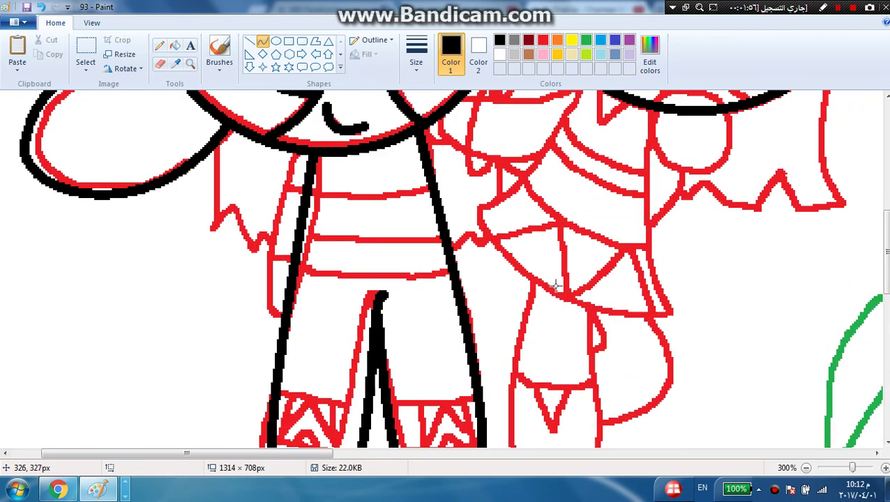
drag(274, 197, 278, 355)
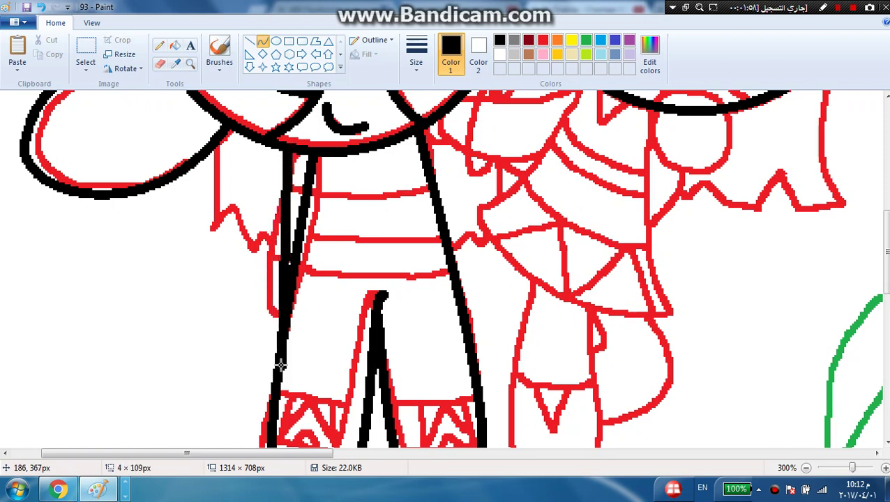
drag(277, 300, 206, 341)
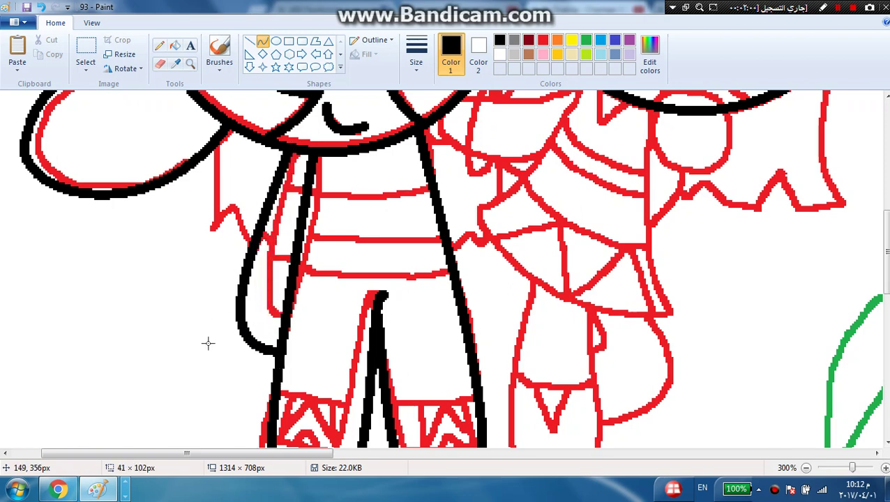
click(207, 343)
drag(252, 282, 281, 292)
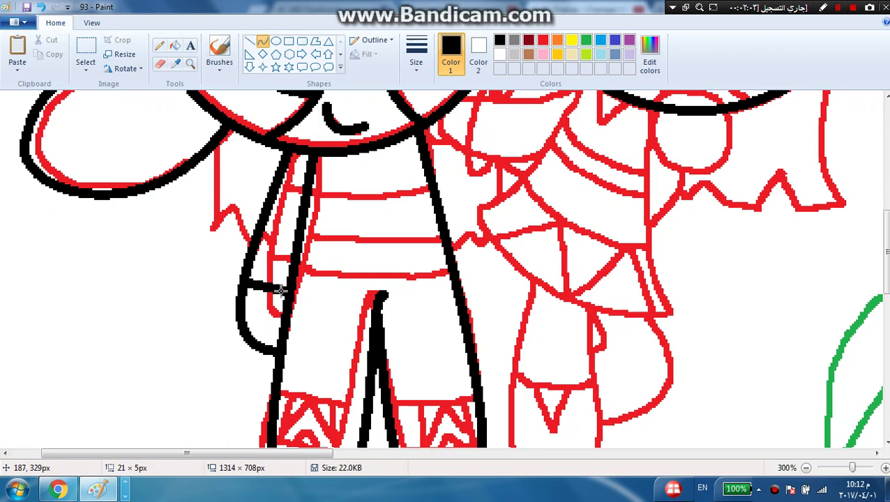
drag(279, 186, 302, 201)
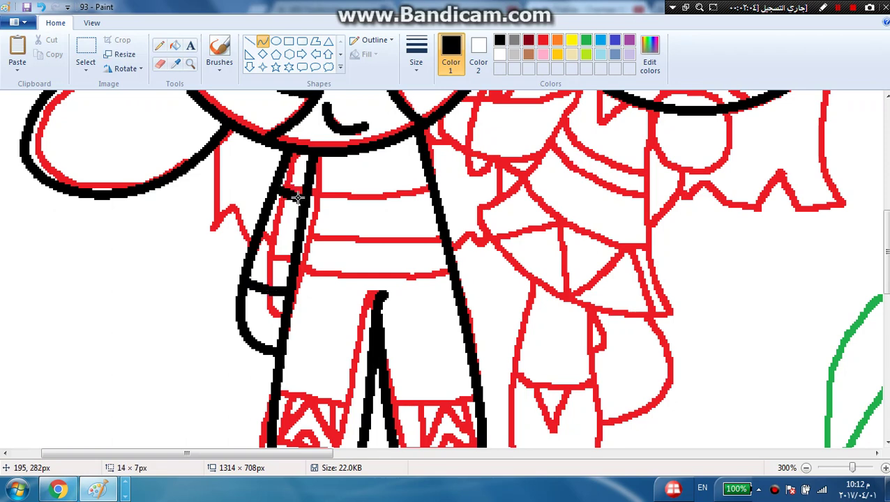
Trace the jagged hair edge between the left character's ear and hanging arm with short black lines
scroll(199, 158, up, 3)
drag(204, 335, 182, 317)
scroll(180, 349, down, 1)
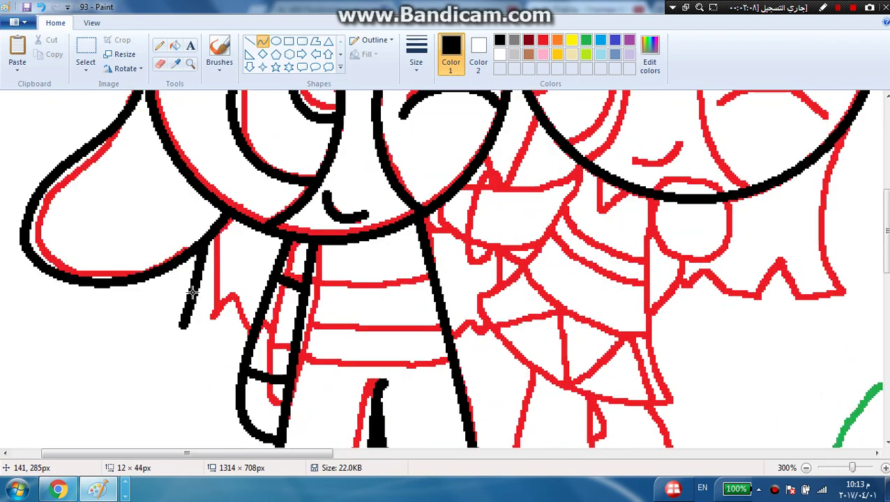
click(154, 319)
click(42, 7)
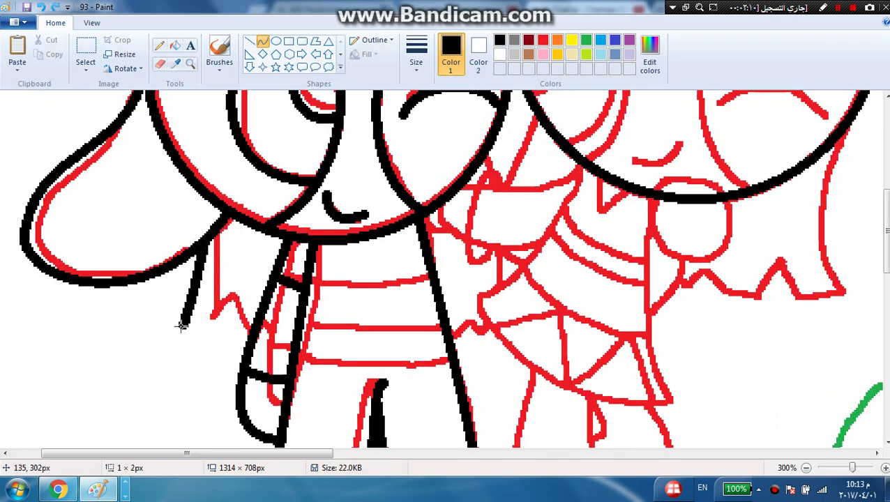
click(212, 265)
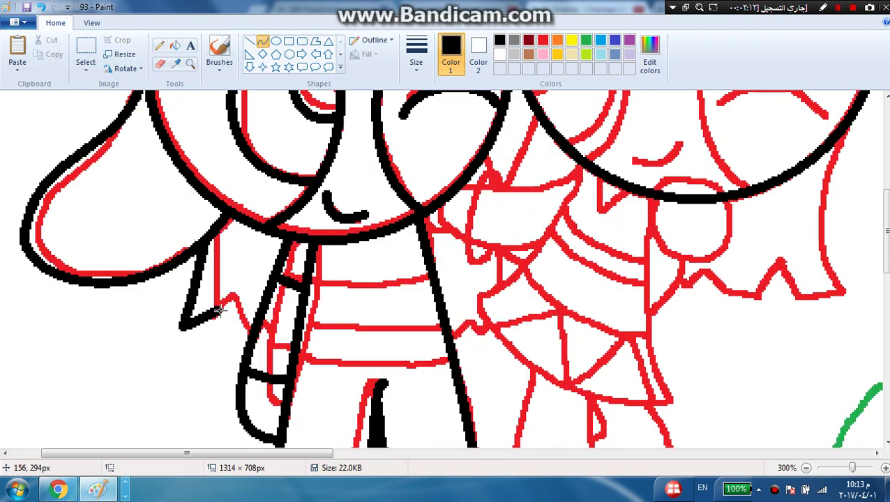
drag(232, 348, 242, 351)
click(341, 309)
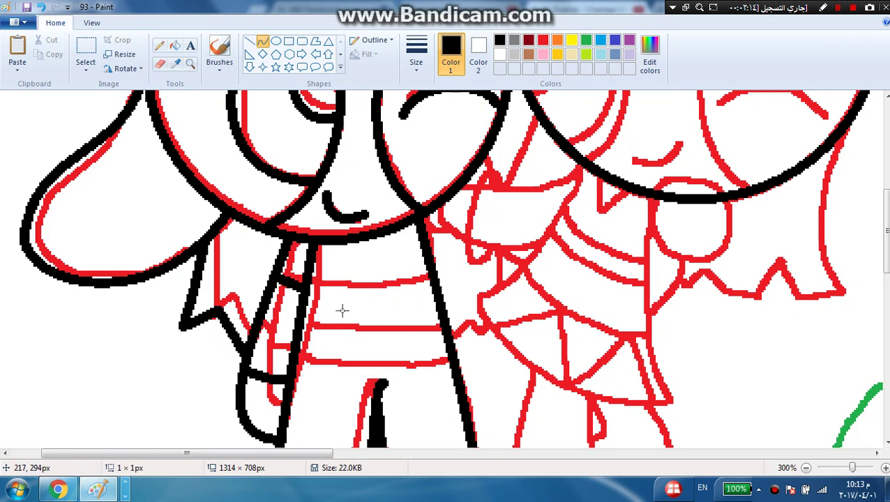
Trace the left edge of the right character's dress from the head down to the flared hem corner
scroll(449, 277, up, 1)
scroll(557, 223, down, 3)
drag(577, 172, 475, 299)
drag(546, 214, 550, 228)
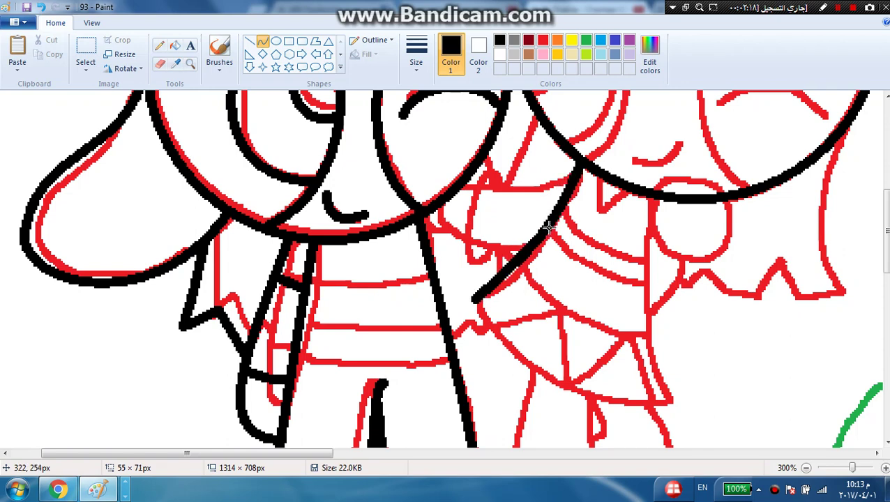
drag(523, 259, 521, 294)
Trace the right edge and curved bottom hem of the right character's dress with black curves
drag(656, 197, 669, 379)
drag(654, 311, 636, 288)
drag(638, 340, 634, 354)
drag(473, 299, 613, 441)
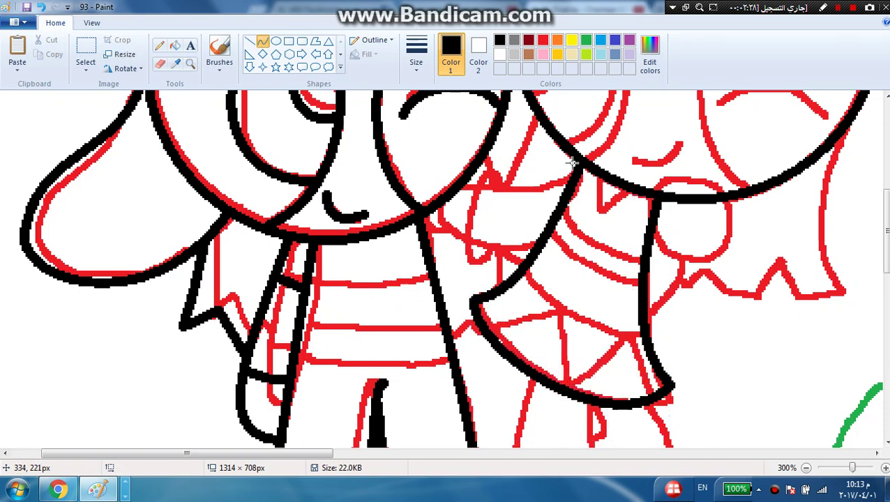
drag(577, 159, 434, 208)
drag(492, 194, 467, 157)
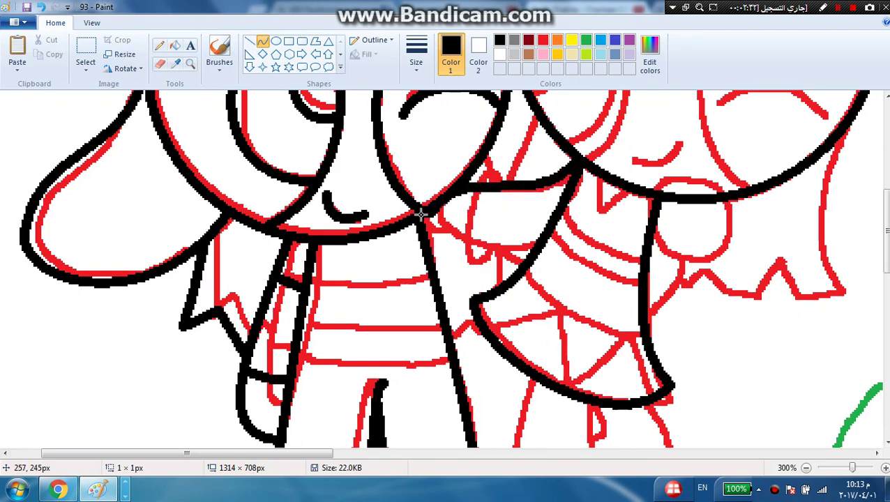
mouse_move(420, 214)
mouse_down()
mouse_move(559, 220)
mouse_move(553, 208)
mouse_up()
mouse_move(481, 214)
mouse_down()
mouse_move(415, 231)
mouse_move(488, 253)
mouse_move(490, 278)
mouse_up()
click(42, 7)
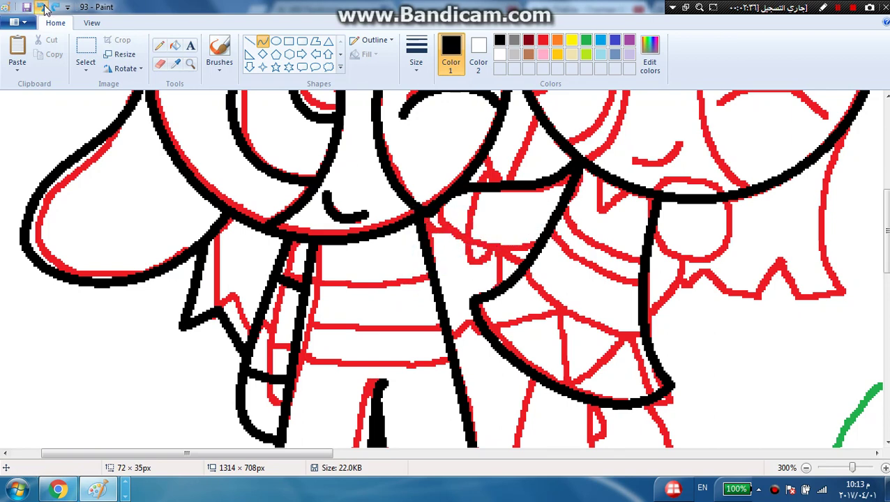
click(41, 7)
Draw the right character's outstretched arm in orange with an upper and a lower curve reaching over the left character's chin
click(557, 39)
drag(578, 160, 397, 203)
mouse_move(495, 201)
mouse_down()
mouse_move(520, 193)
mouse_move(531, 223)
mouse_up()
drag(447, 175, 414, 130)
click(321, 129)
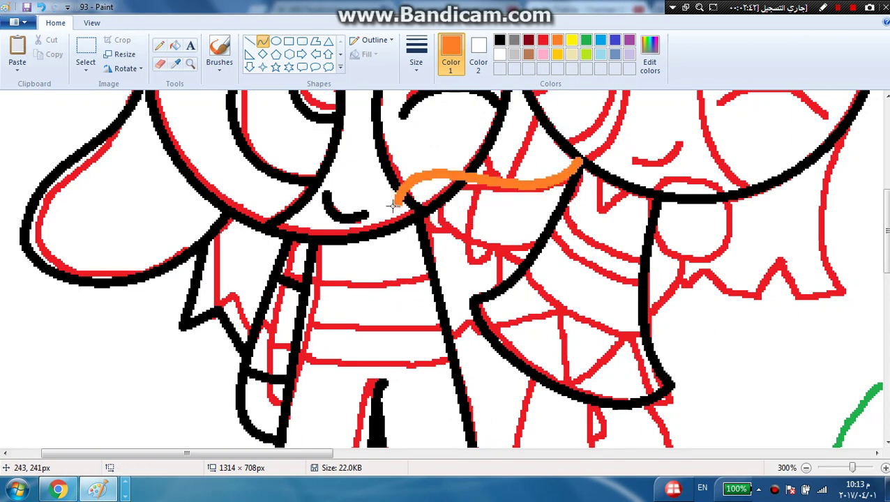
mouse_move(395, 203)
mouse_down()
mouse_move(562, 208)
mouse_move(396, 234)
mouse_move(432, 258)
mouse_move(477, 270)
mouse_up()
click(636, 214)
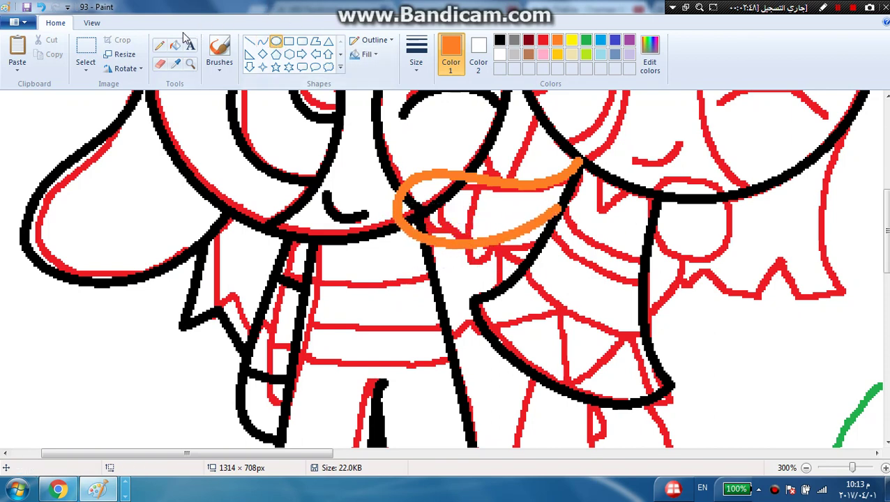
Draw an orange oval of about 41 × 48 px for the right character's other hand, beside the dress just below the head
drag(640, 188, 719, 265)
drag(700, 235, 706, 242)
mouse_move(721, 277)
mouse_down()
mouse_move(735, 264)
mouse_move(728, 278)
mouse_up()
drag(695, 245, 686, 239)
Trace the right character's front leg and rounded foot with black curves below the dress hem
click(161, 46)
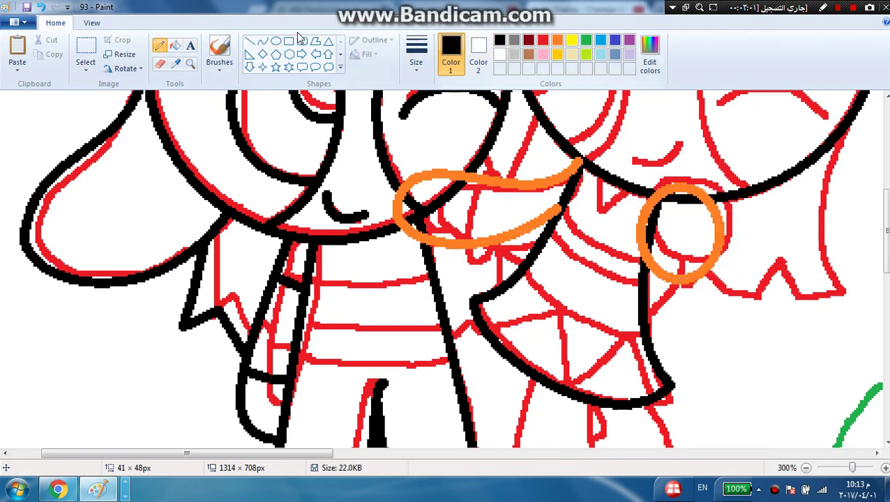
scroll(622, 213, up, 1)
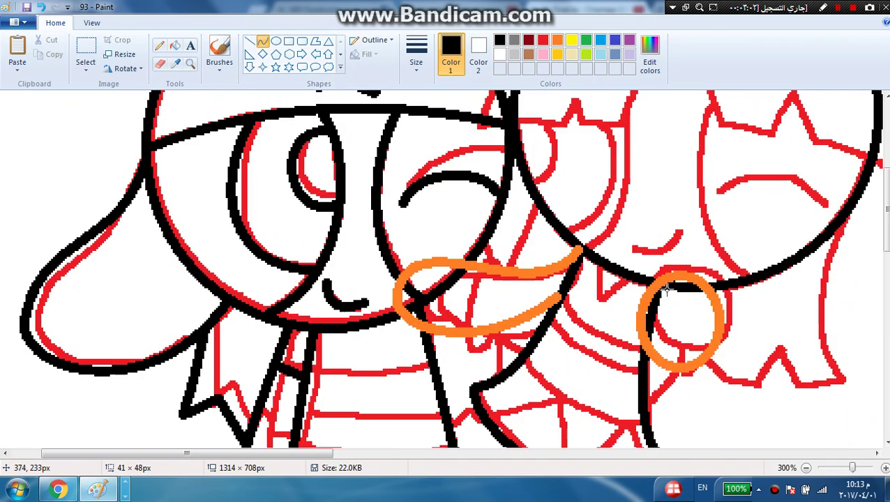
scroll(713, 316, down, 1)
scroll(689, 304, down, 4)
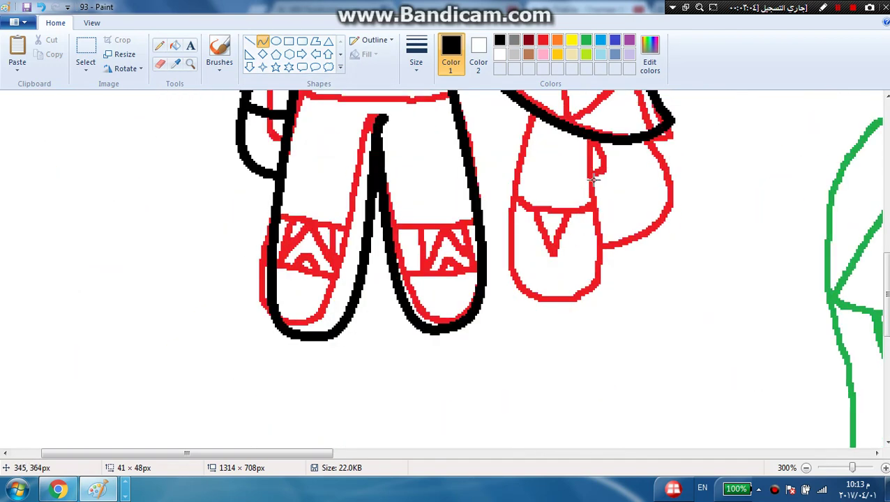
drag(577, 134, 622, 251)
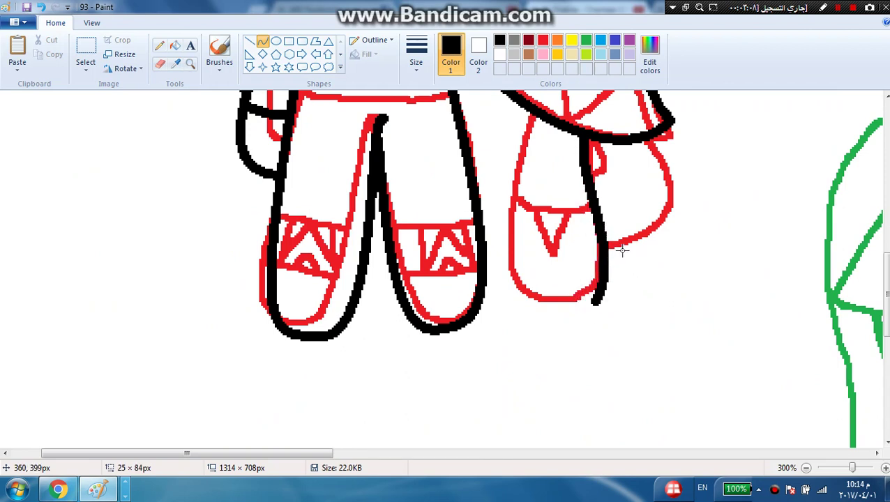
drag(596, 301, 527, 104)
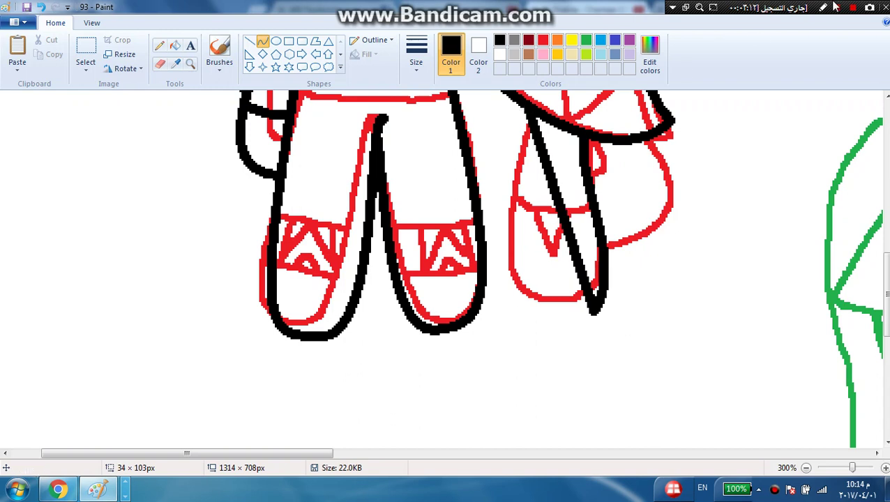
drag(606, 249, 481, 307)
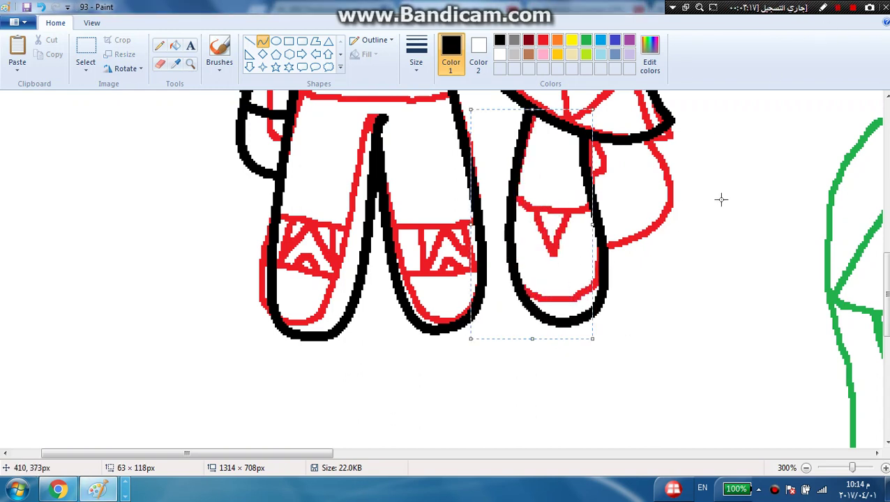
click(721, 199)
Trace the right character's raised back leg and the small curve behind the front leg in black
mouse_move(650, 138)
mouse_down()
mouse_move(653, 232)
mouse_move(606, 251)
mouse_up()
mouse_move(648, 221)
mouse_down()
mouse_move(697, 203)
mouse_move(677, 238)
mouse_up()
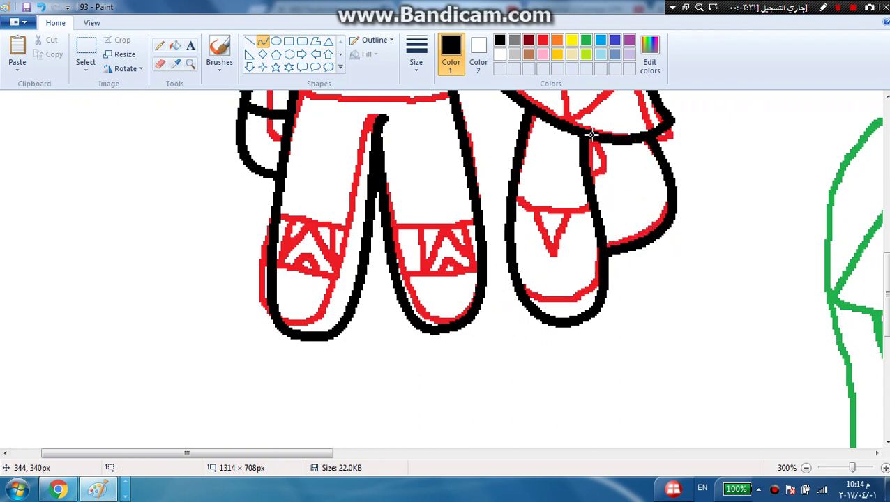
mouse_move(592, 134)
mouse_down()
mouse_move(590, 175)
mouse_move(609, 162)
mouse_up()
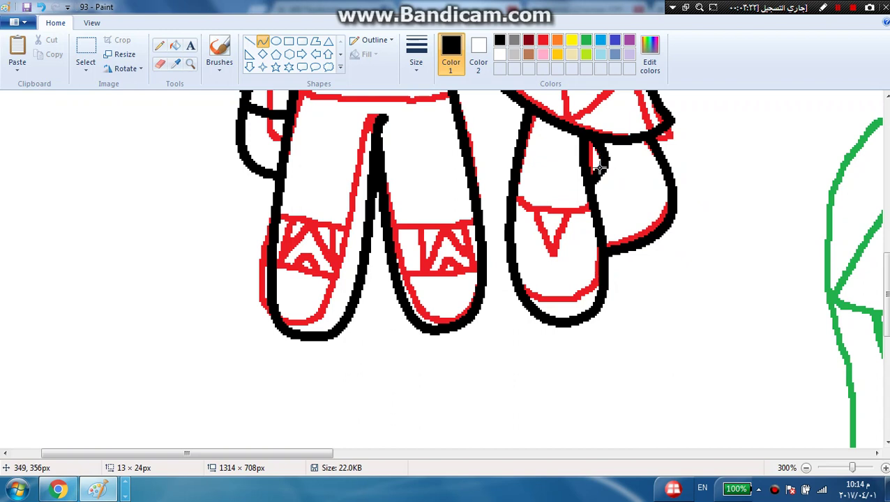
click(550, 179)
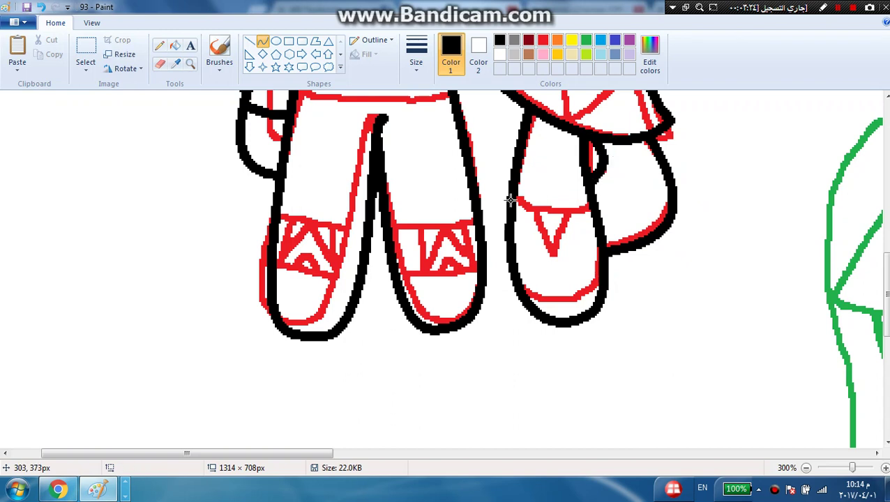
Trace the curved boot-top line and the V-shaped notch below it on the right character's front leg
drag(513, 217, 553, 292)
drag(544, 254, 539, 253)
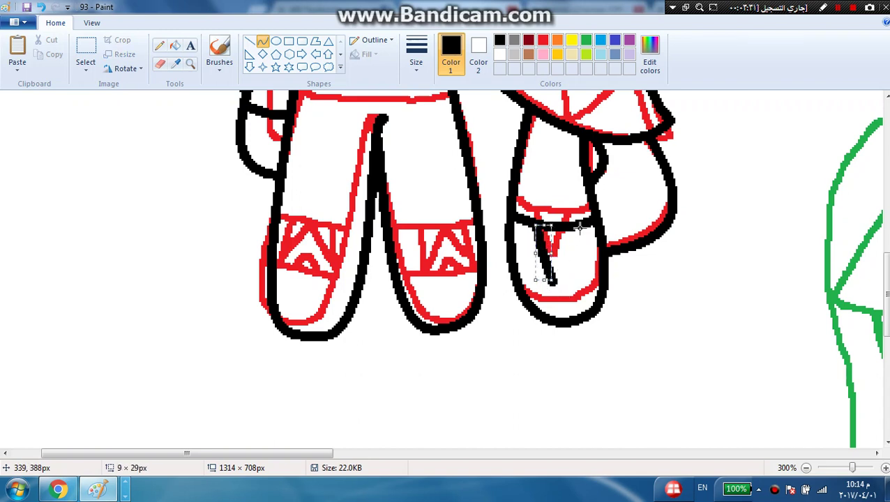
mouse_move(581, 227)
mouse_down()
mouse_move(562, 288)
mouse_move(559, 262)
mouse_up()
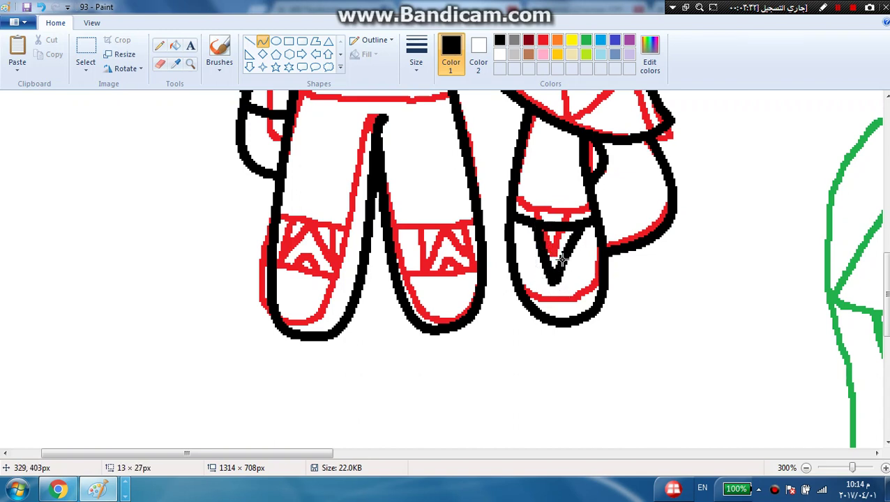
Trace the pointed collar under the right character's chin and the two curved stripes across the dress in black
scroll(480, 170, up, 3)
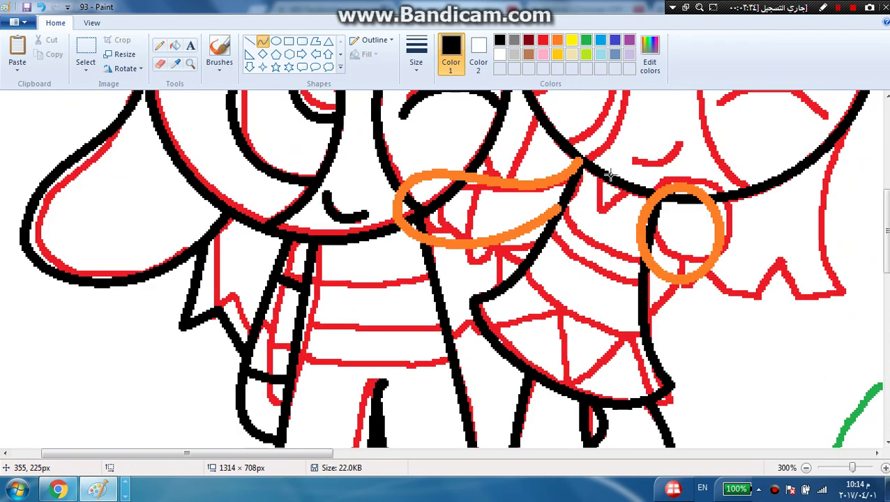
mouse_move(600, 179)
mouse_down()
mouse_move(599, 208)
mouse_move(646, 259)
mouse_up()
click(564, 202)
mouse_move(599, 231)
mouse_down()
mouse_move(573, 237)
mouse_move(638, 284)
mouse_up()
mouse_move(595, 262)
mouse_down()
mouse_move(574, 263)
mouse_move(600, 276)
mouse_up()
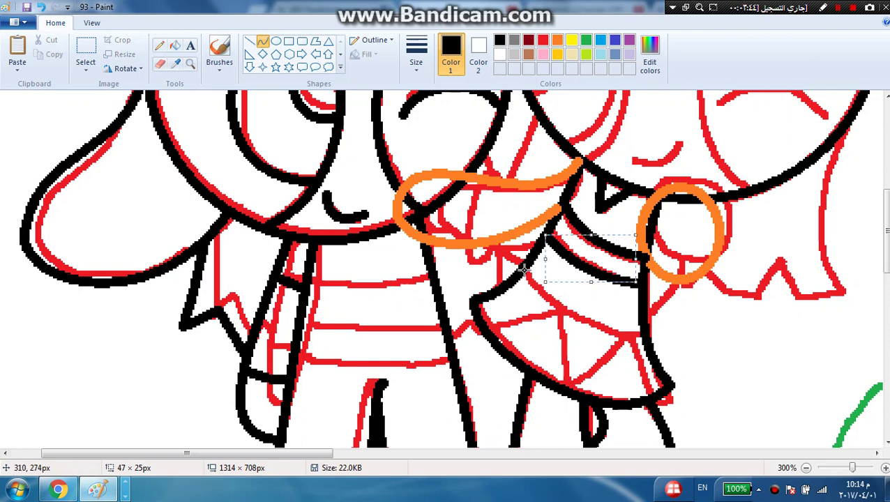
Trace the curved line at the top of the right character's skirt and the four straight pleat lines below it
drag(524, 270, 645, 333)
mouse_move(602, 312)
mouse_down()
mouse_move(561, 312)
mouse_move(550, 302)
mouse_up()
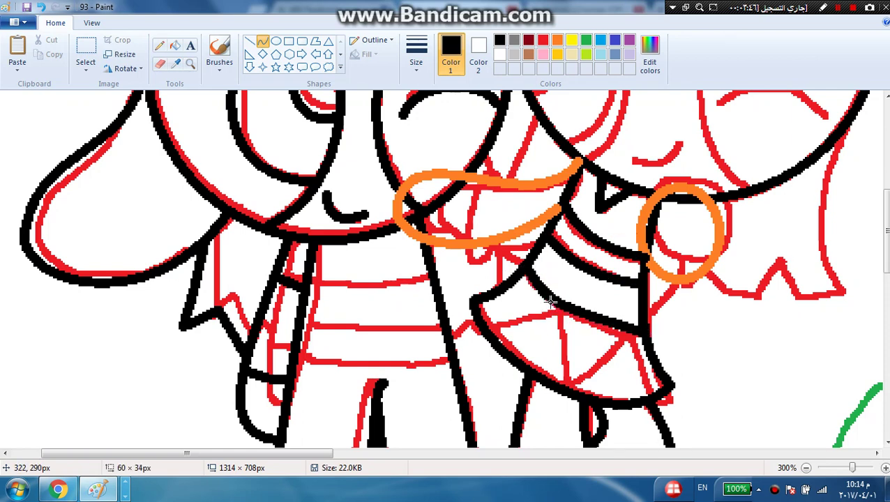
drag(591, 326, 598, 335)
click(454, 266)
drag(480, 322, 559, 306)
drag(568, 383, 558, 312)
mouse_move(620, 332)
mouse_down()
mouse_move(563, 374)
mouse_move(569, 382)
mouse_up()
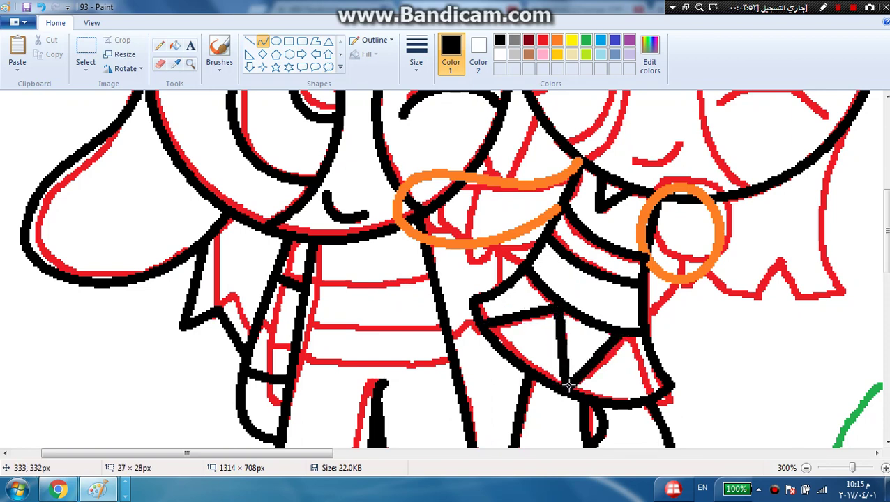
drag(650, 392, 621, 333)
click(587, 281)
Trace the right edge and the jagged bottom edge of the right character's hair with black lines and curves
scroll(597, 280, up, 3)
scroll(587, 277, down, 2)
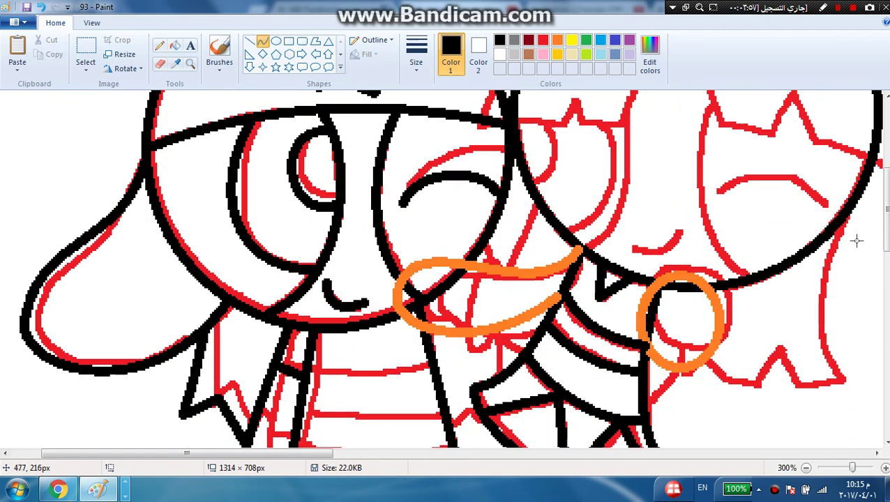
mouse_move(851, 204)
mouse_down()
mouse_move(838, 338)
mouse_move(845, 382)
mouse_move(810, 292)
mouse_move(809, 300)
mouse_up()
click(763, 333)
mouse_move(846, 383)
mouse_down()
mouse_move(762, 386)
mouse_move(790, 386)
mouse_move(754, 350)
mouse_move(710, 388)
mouse_move(714, 381)
mouse_move(641, 365)
mouse_move(668, 376)
mouse_up()
click(756, 358)
click(693, 336)
click(674, 377)
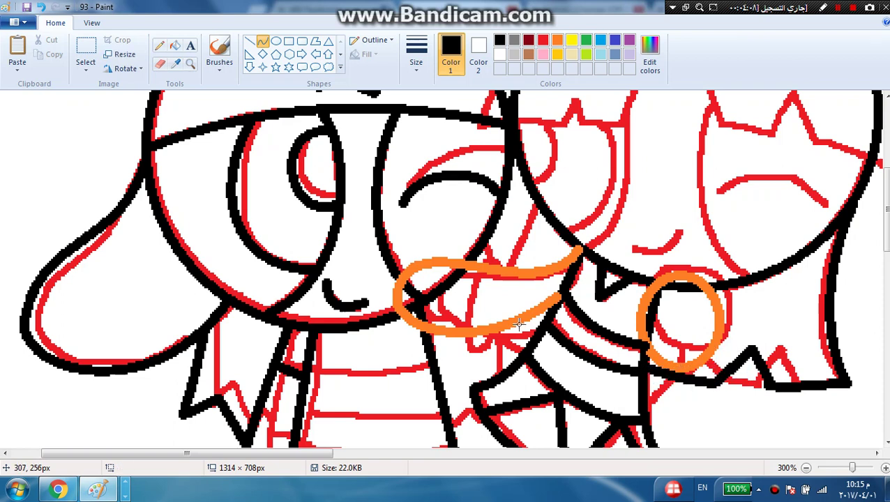
Trace the hair strand between the two heads and a short hair edge just below the orange arm in black
drag(535, 203, 528, 241)
key(ctrl+z)
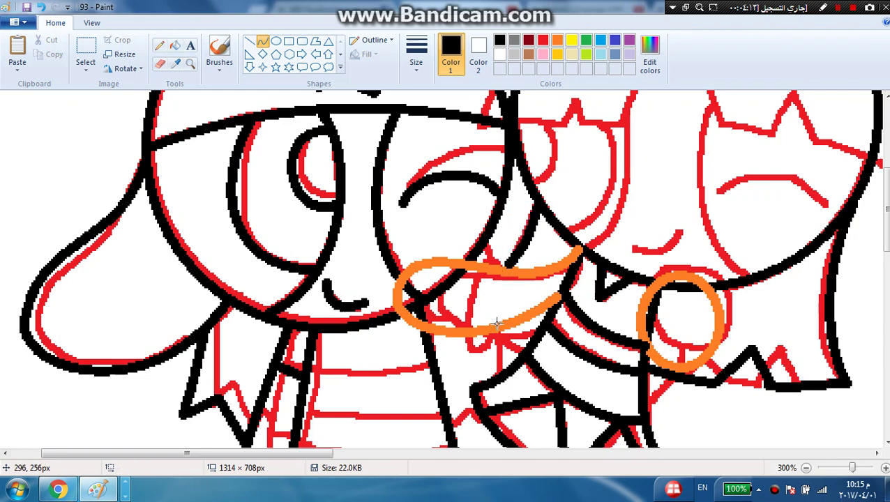
drag(499, 329, 528, 335)
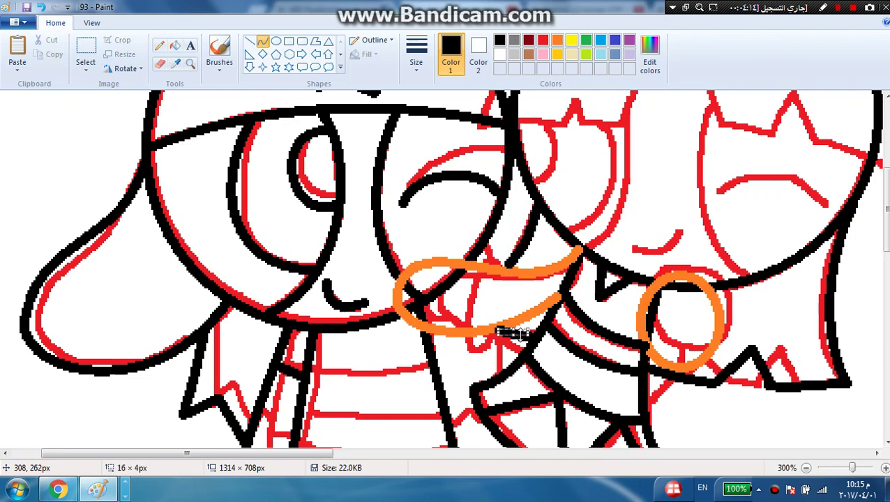
Trace the shirt hem across the left character's waist with a slightly sagging black curve
scroll(457, 262, down, 5)
scroll(457, 262, up, 2)
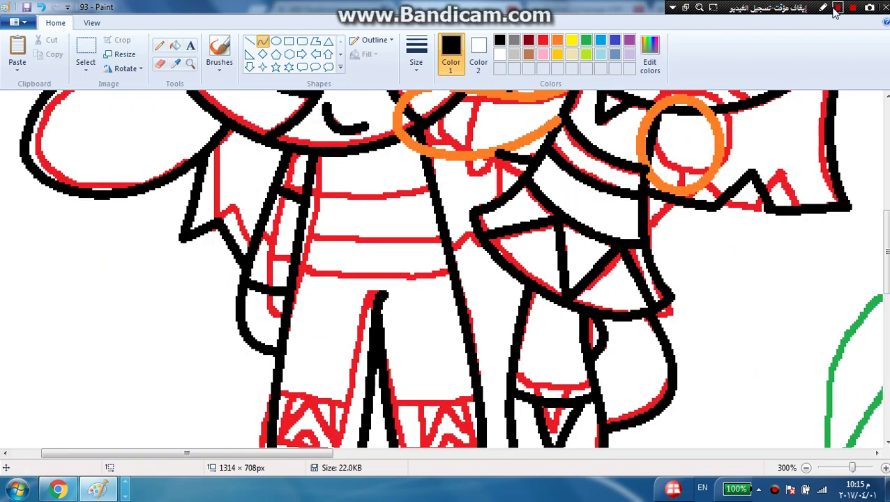
scroll(772, 192, up, 5)
scroll(798, 270, down, 4)
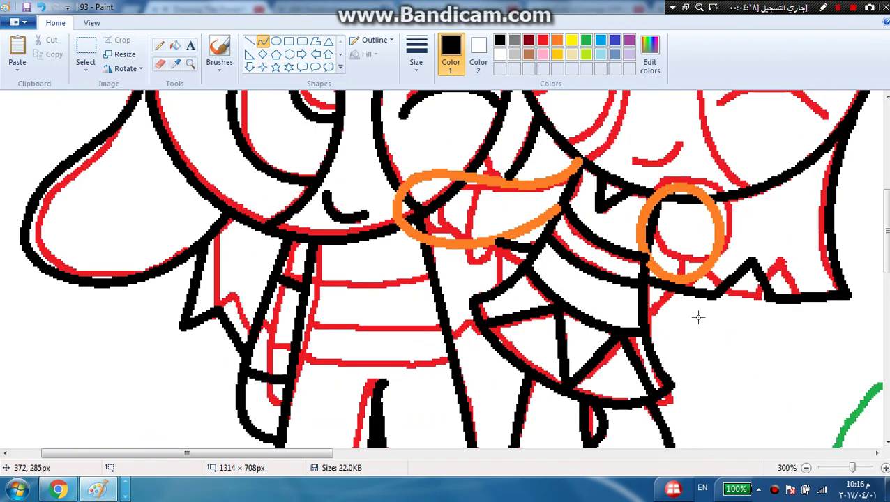
scroll(460, 314, down, 2)
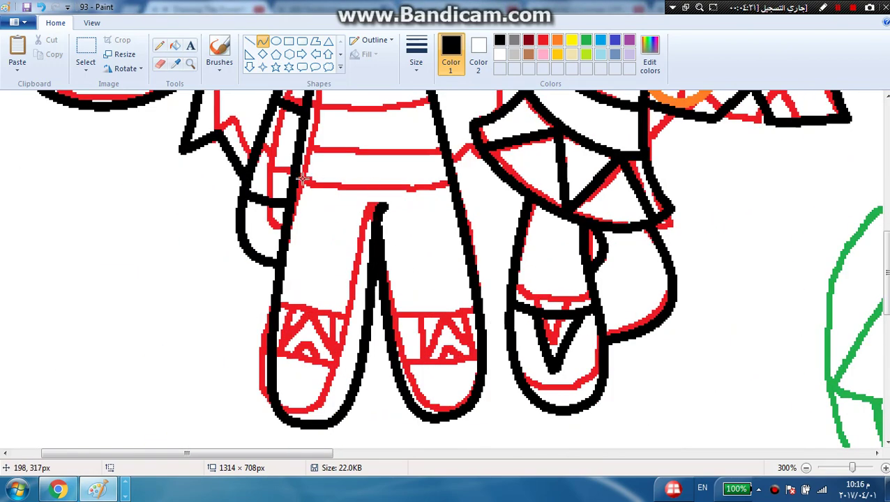
drag(300, 183, 452, 184)
click(399, 195)
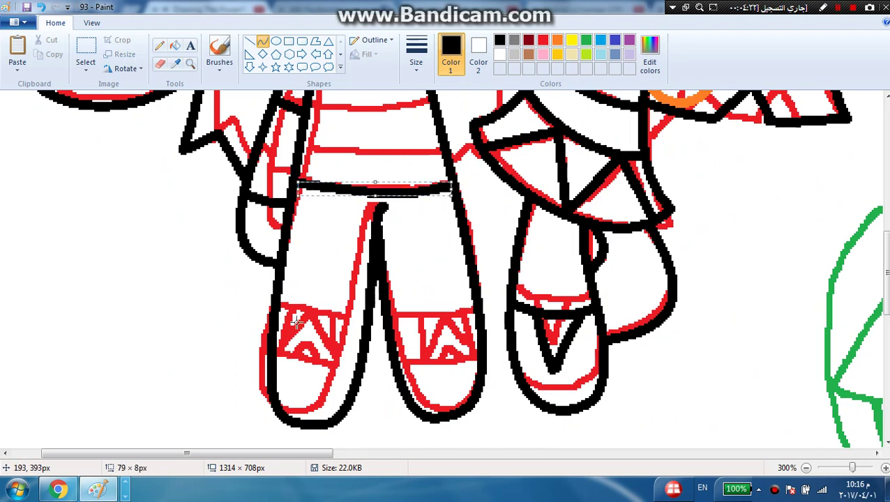
Trace the boot cuff on the left character's left-hand leg with two cross lines and two slanted inner lines
drag(276, 307, 367, 322)
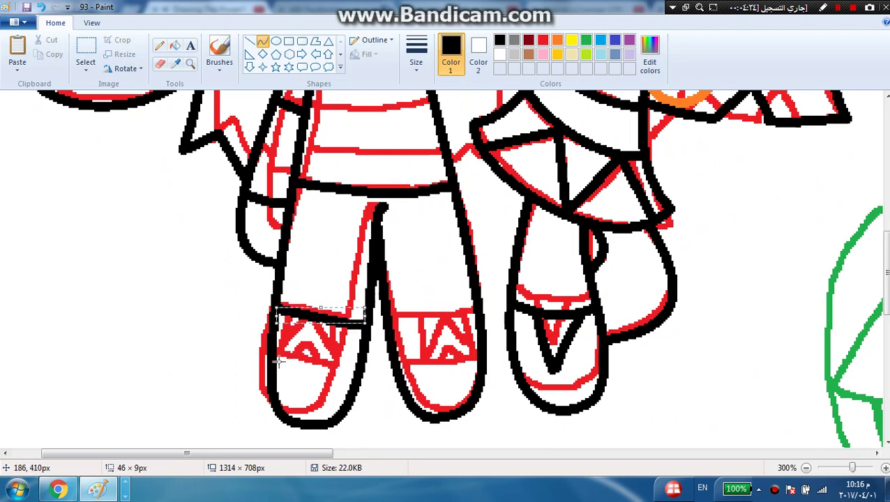
mouse_move(278, 361)
mouse_down()
mouse_move(348, 385)
mouse_move(351, 377)
mouse_up()
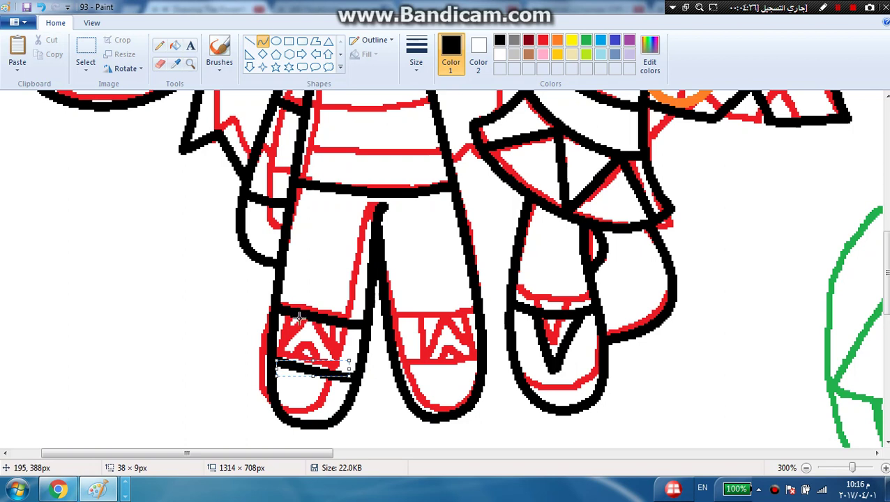
drag(298, 317, 287, 359)
drag(352, 324, 335, 375)
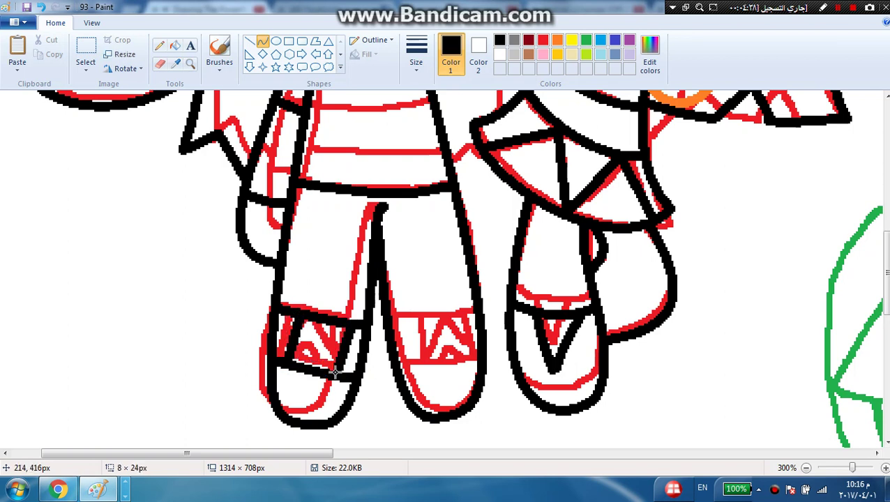
click(340, 370)
Trace the two cross lines of the left character's right-hand boot cuff and add a short diagonal inside the other cuff
drag(392, 318, 473, 318)
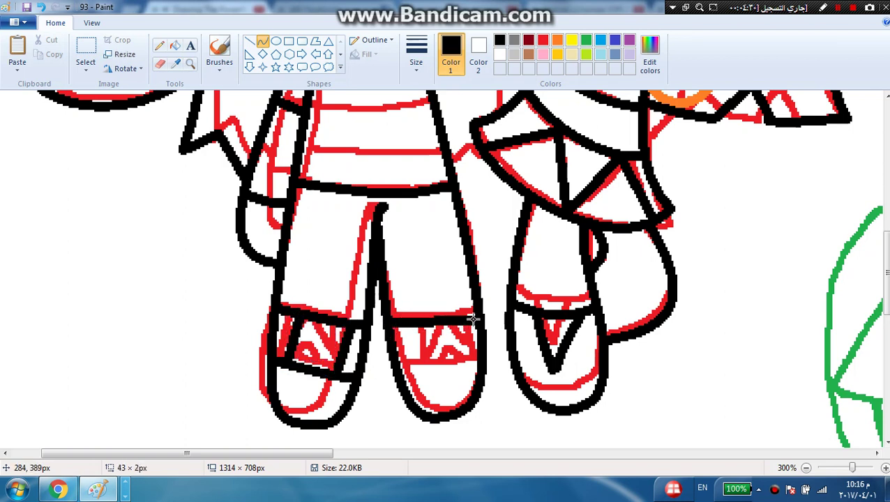
click(444, 321)
mouse_move(395, 371)
mouse_down()
mouse_move(461, 373)
mouse_move(474, 364)
mouse_up()
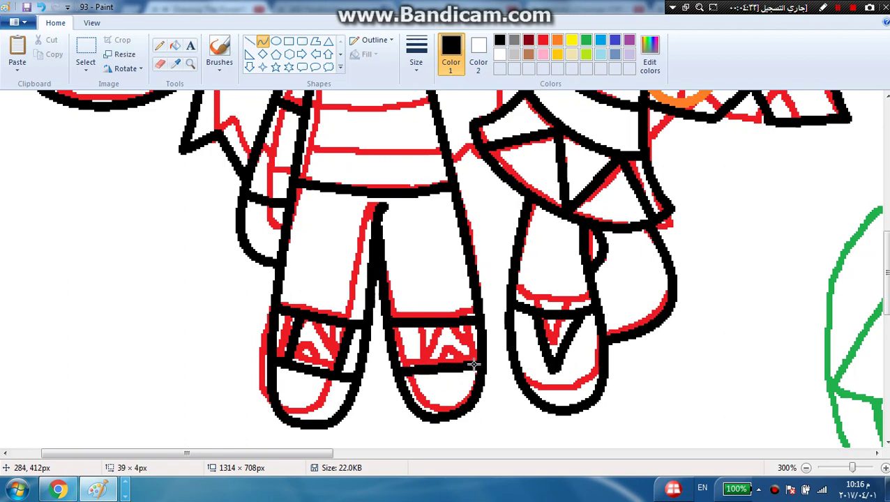
click(453, 368)
click(297, 339)
drag(293, 351, 315, 335)
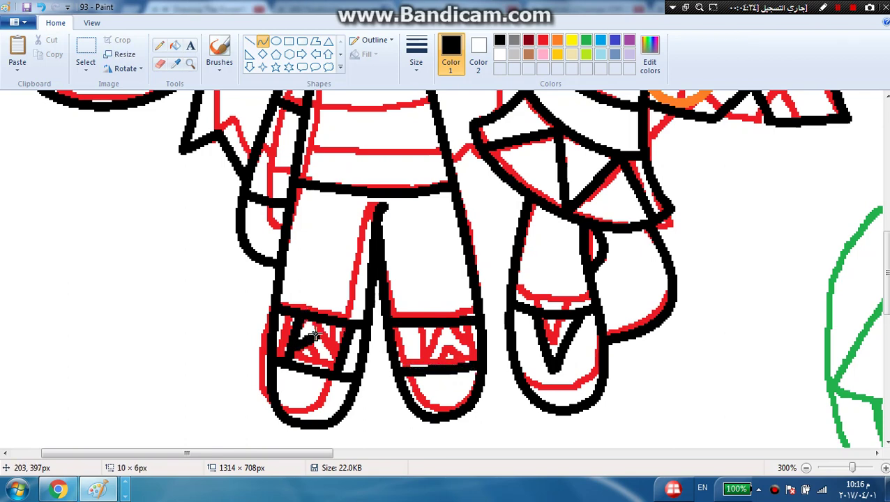
click(189, 64)
click(377, 453)
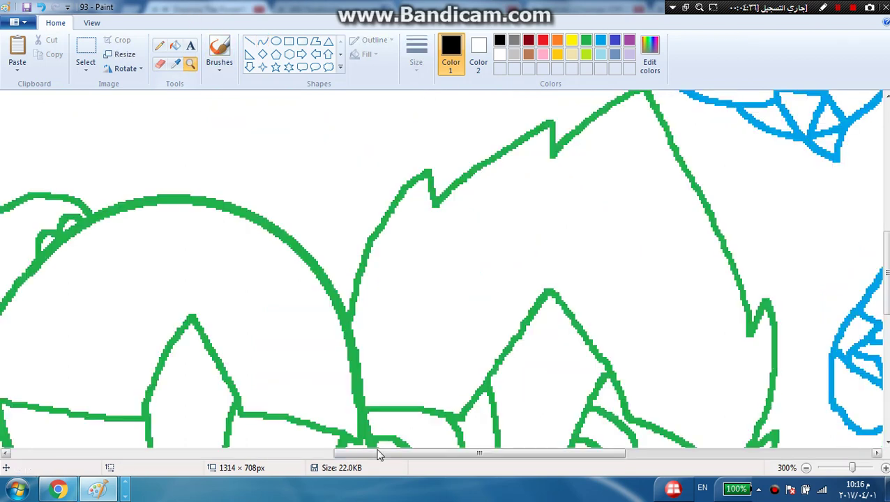
scroll(264, 254, down, 6)
scroll(331, 383, up, 10)
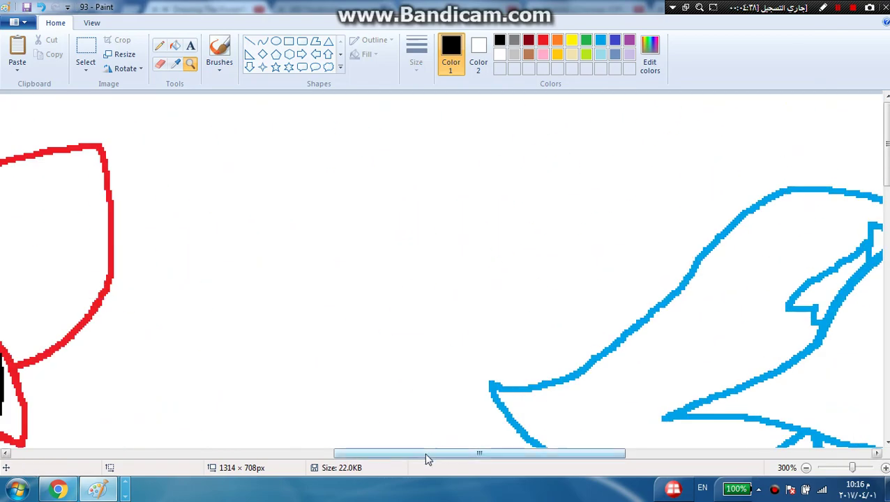
Complete the chevron inside the left character's left-hand boot cuff and add a smaller black chevron beneath it
drag(427, 455, 155, 455)
scroll(251, 378, down, 7)
scroll(232, 222, up, 3)
click(234, 219)
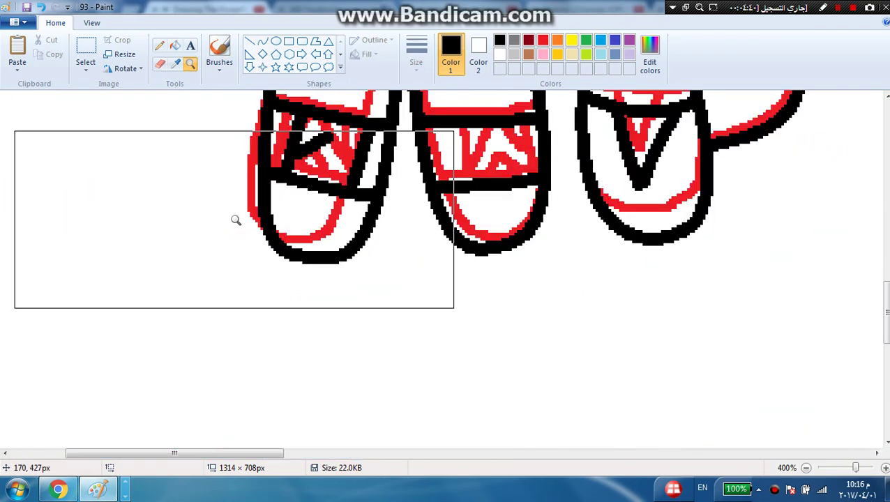
scroll(235, 218, up, 2)
click(251, 42)
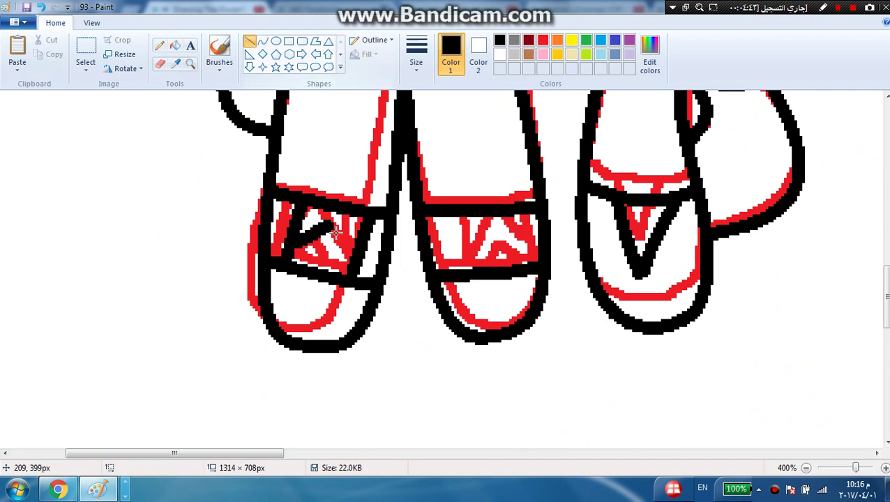
drag(325, 223, 353, 255)
mouse_move(292, 263)
mouse_down()
mouse_move(323, 254)
mouse_move(341, 273)
mouse_move(323, 255)
mouse_up()
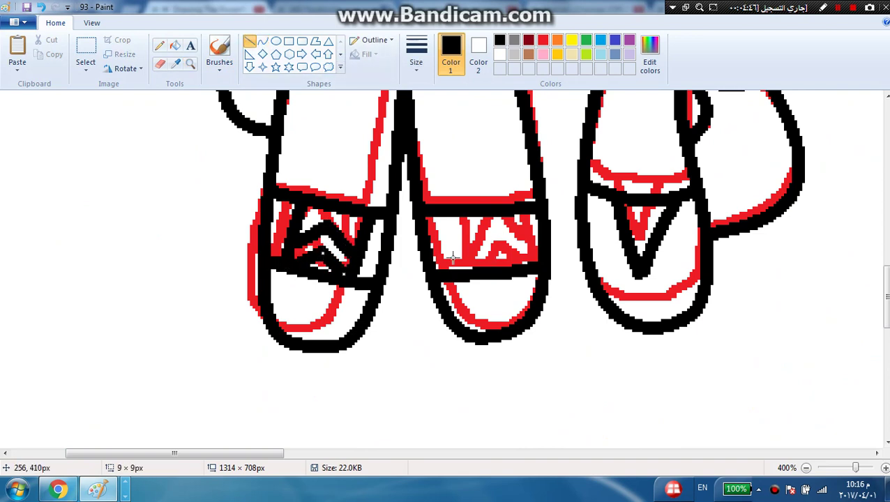
Trace two slanted lines and two stacked chevrons inside the left character's right-hand boot cuff in black
drag(445, 216, 457, 269)
drag(503, 216, 524, 265)
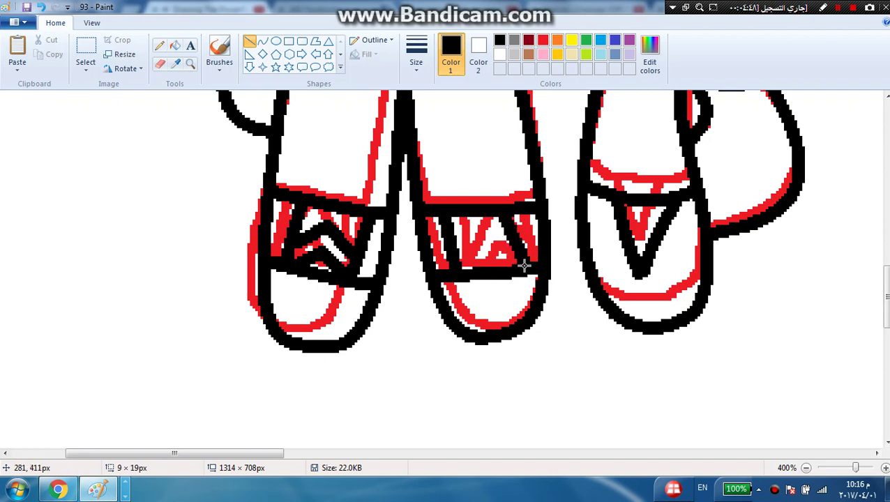
mouse_move(458, 251)
mouse_down()
mouse_move(478, 224)
mouse_move(485, 232)
mouse_up()
drag(479, 271, 492, 253)
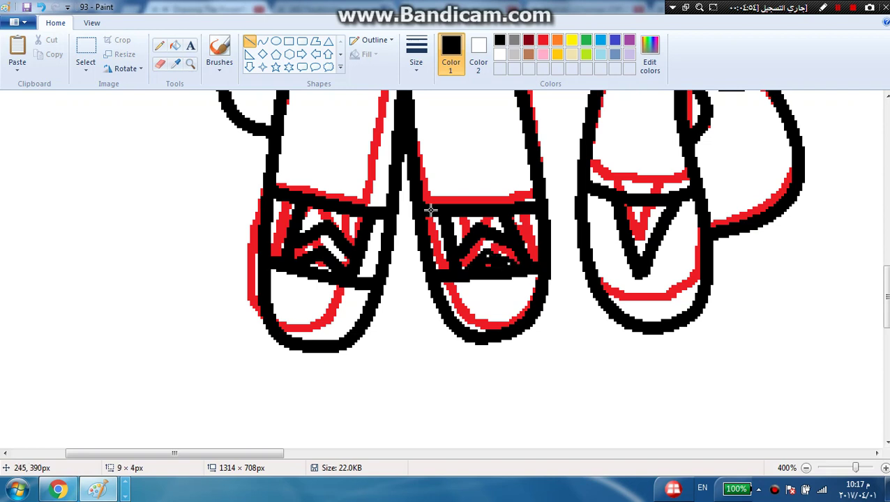
click(41, 7)
click(42, 7)
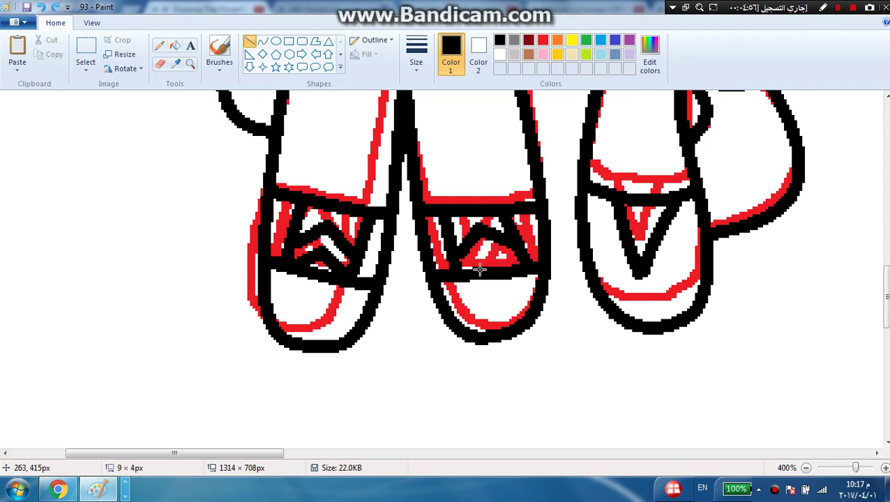
drag(488, 256, 514, 271)
drag(444, 250, 463, 275)
click(42, 7)
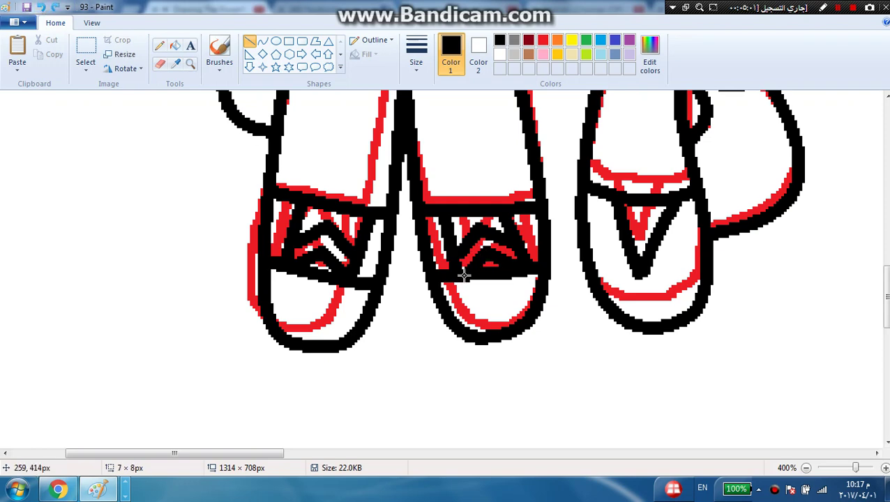
Trace the two stripes across the left character's shirt with slightly sagging black curves
scroll(343, 204, up, 3)
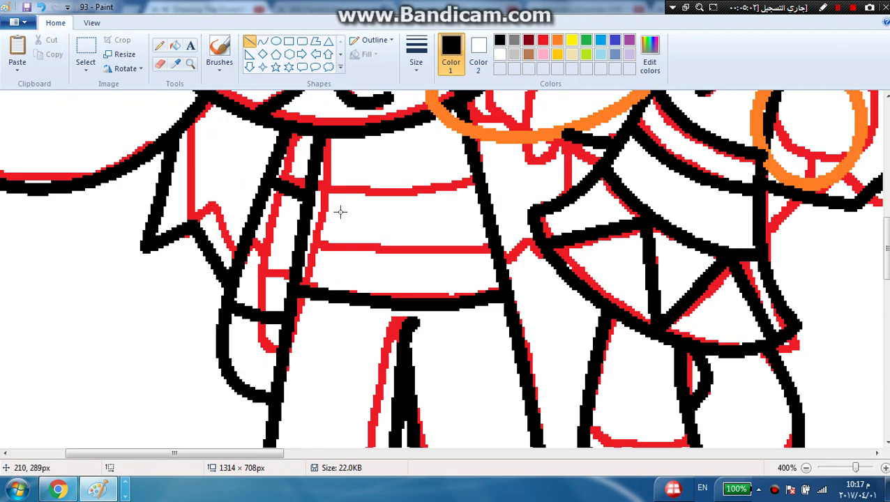
scroll(341, 212, up, 1)
click(262, 41)
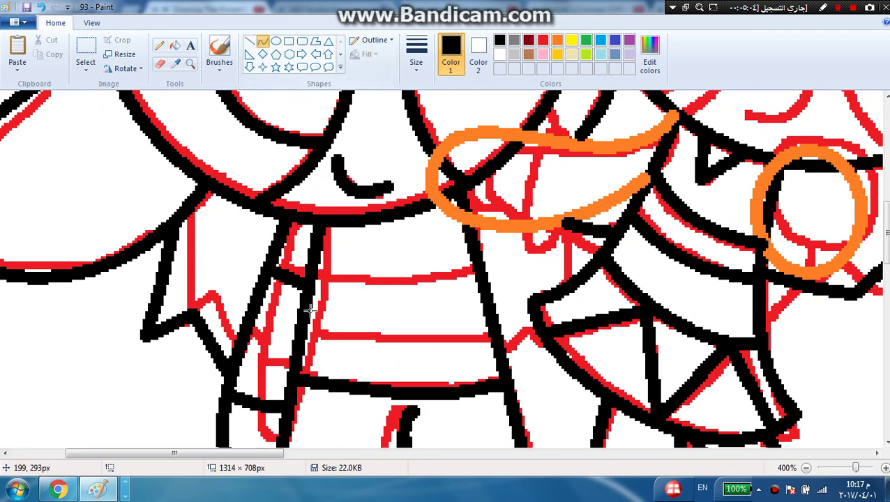
drag(296, 339, 488, 340)
click(455, 346)
click(449, 342)
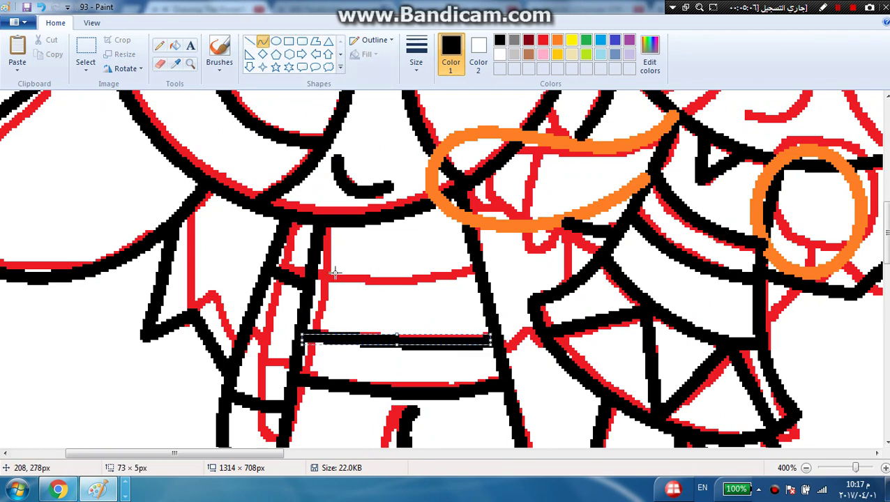
drag(317, 274, 473, 272)
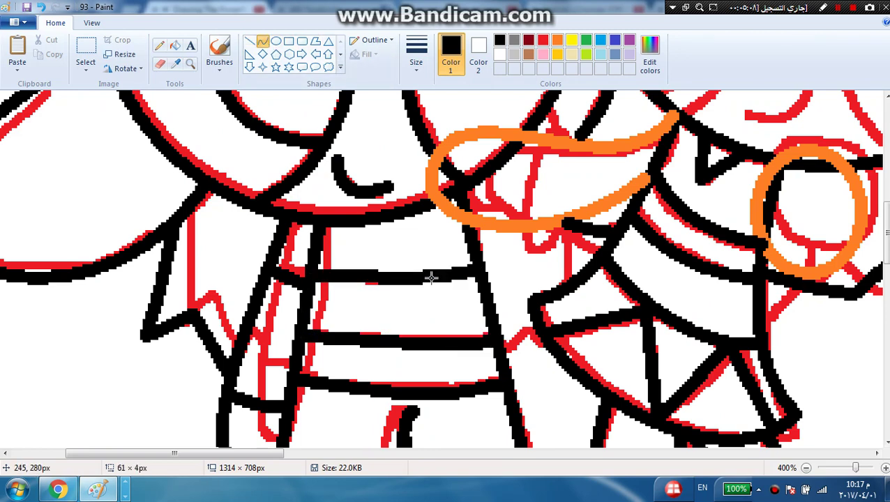
Trace the jagged hair edge beside the left character's shirt hem and a short vertical hair line below the orange arm in black
mouse_move(507, 368)
mouse_down()
mouse_move(521, 355)
mouse_move(540, 368)
mouse_move(552, 342)
mouse_up()
click(517, 357)
double_click(552, 343)
drag(548, 290, 541, 231)
double_click(543, 267)
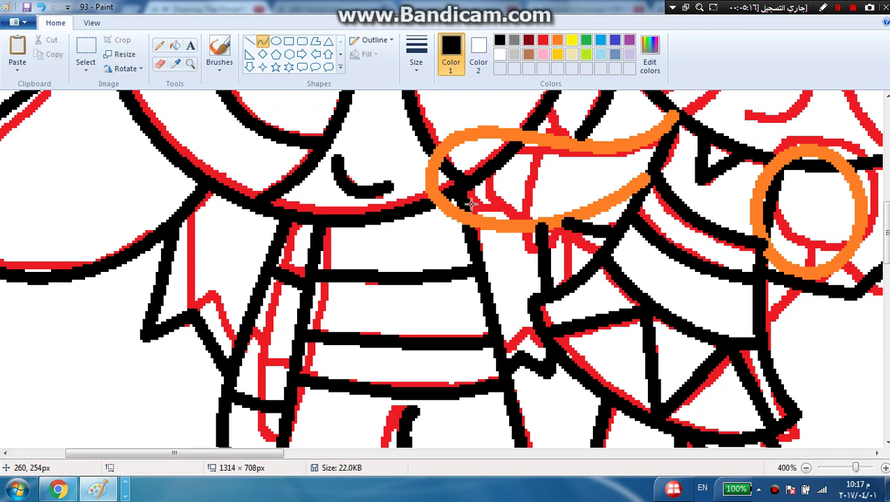
drag(525, 131, 502, 231)
drag(504, 167, 464, 46)
mouse_move(479, 224)
mouse_down()
mouse_move(453, 309)
mouse_move(441, 304)
mouse_up()
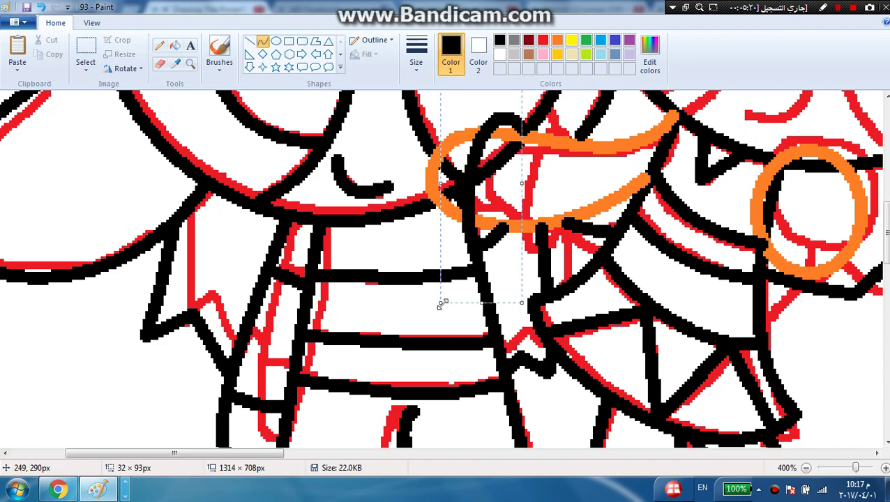
click(279, 196)
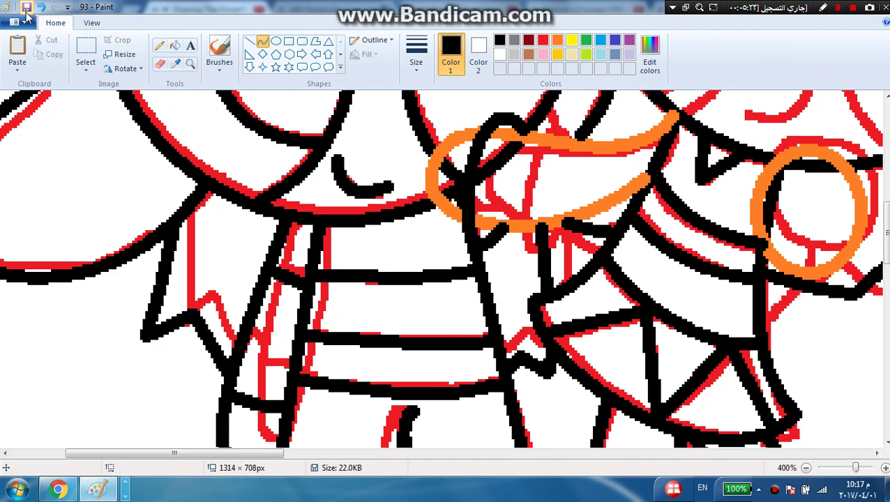
click(42, 8)
Trace an orange S-shaped curve across the hand end of the orange arm, with its ends looping just past the outline
scroll(631, 250, up, 4)
scroll(641, 268, down, 2)
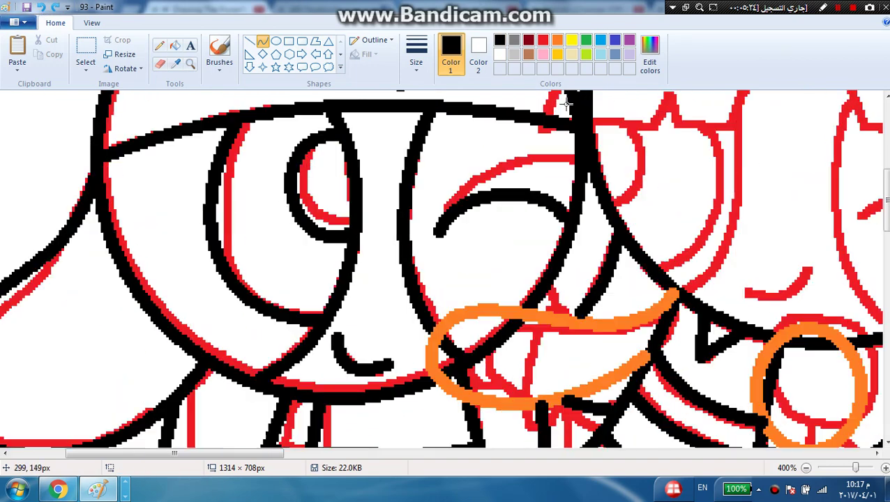
scroll(569, 103, down, 3)
click(557, 40)
mouse_move(504, 214)
mouse_down()
mouse_move(484, 314)
mouse_move(503, 132)
mouse_up()
drag(503, 132, 412, 388)
click(50, 7)
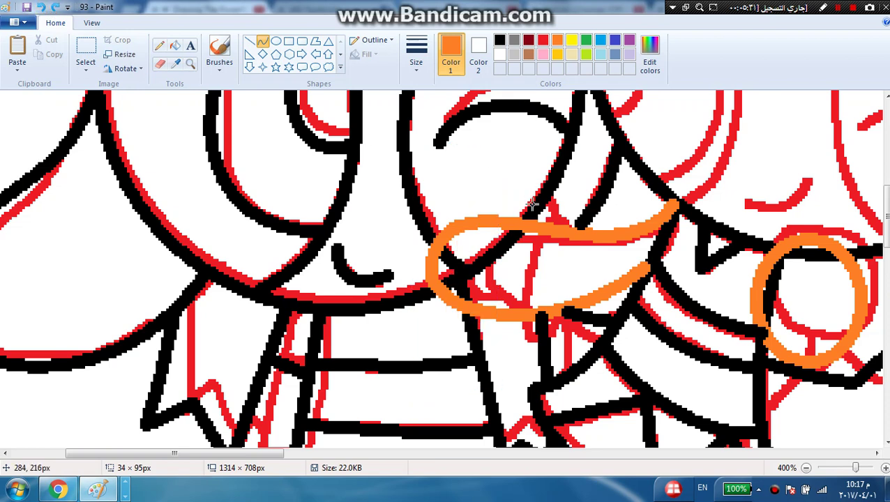
mouse_move(498, 222)
mouse_down()
mouse_move(460, 308)
mouse_move(504, 119)
mouse_move(489, 122)
mouse_up()
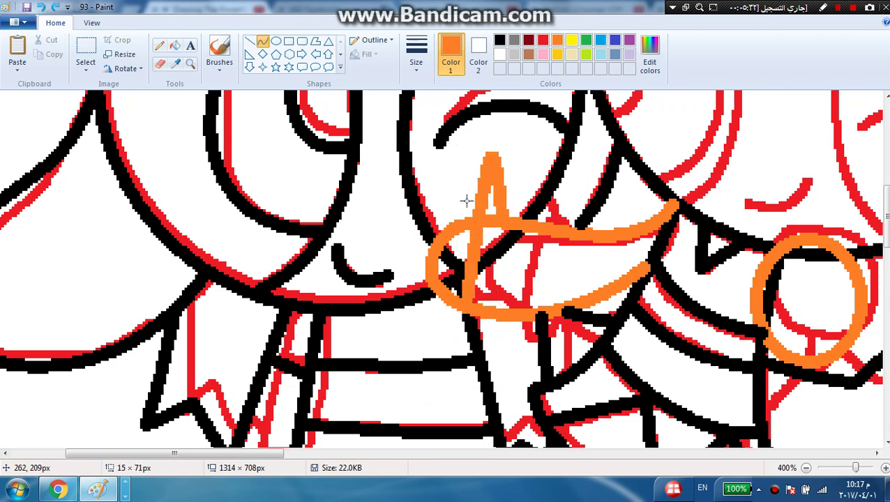
mouse_move(466, 201)
mouse_down()
mouse_move(392, 358)
mouse_move(404, 387)
mouse_up()
click(54, 7)
drag(517, 219, 490, 315)
drag(515, 249, 499, 155)
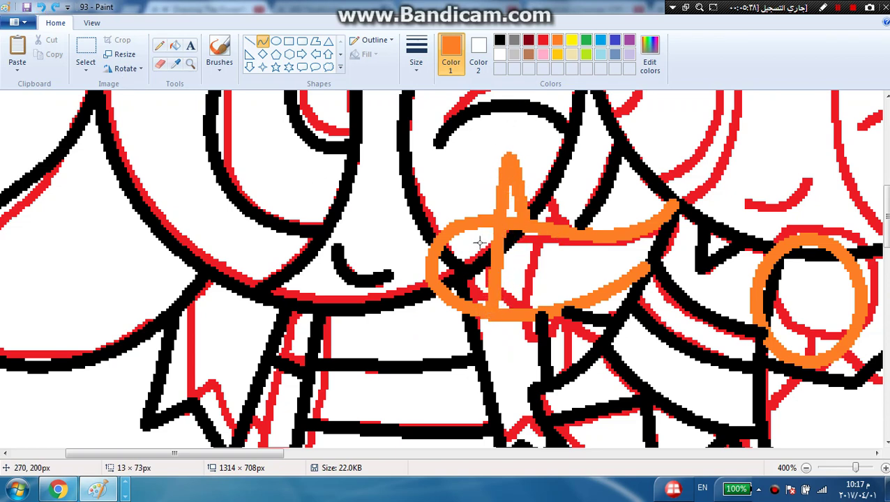
drag(479, 241, 460, 340)
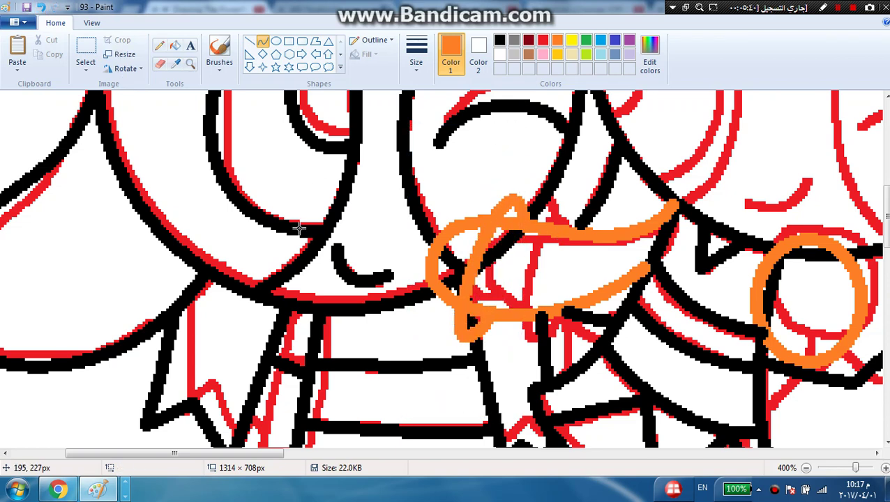
click(500, 40)
scroll(673, 383, down, 3)
scroll(673, 384, up, 3)
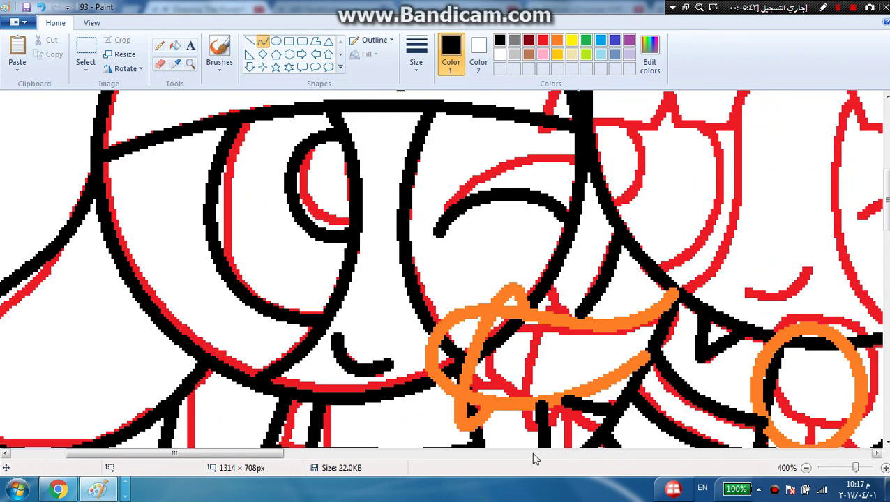
drag(277, 454, 373, 453)
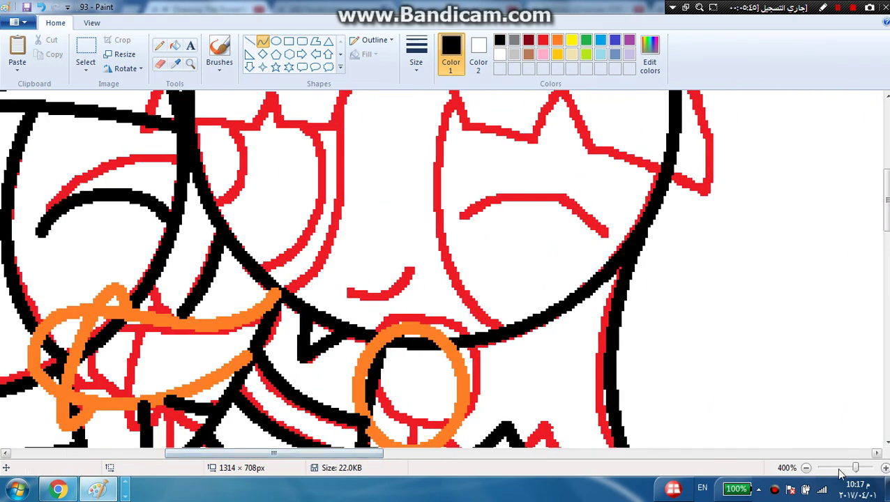
click(806, 469)
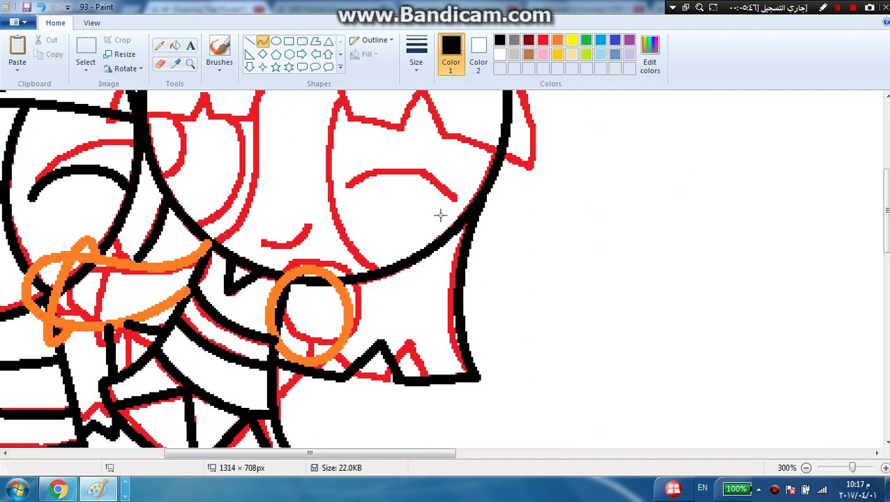
scroll(419, 244, up, 4)
scroll(334, 300, down, 1)
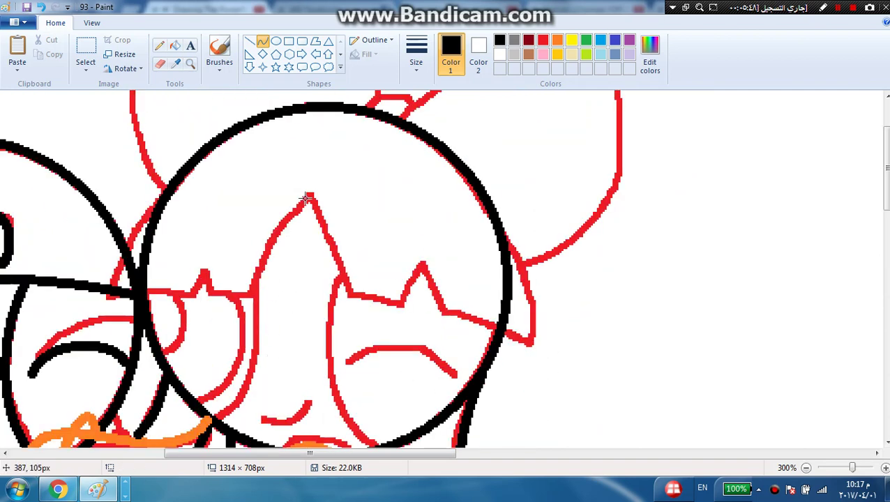
click(587, 41)
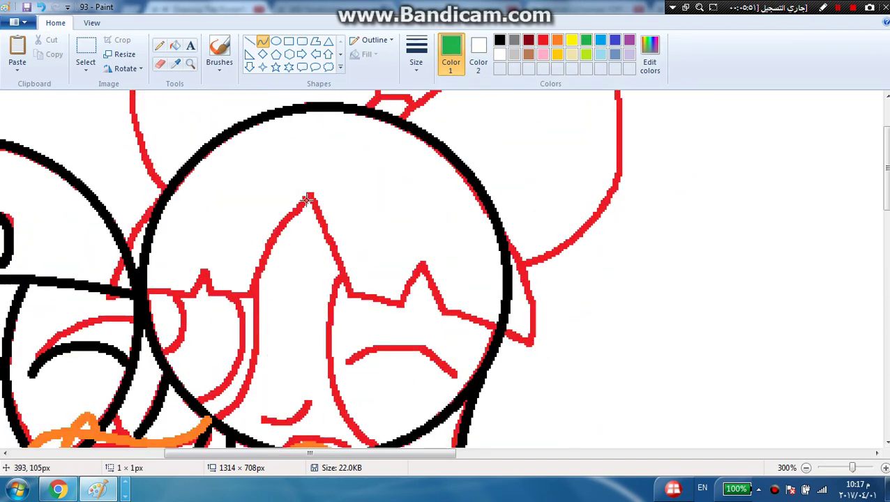
mouse_move(308, 200)
mouse_down()
mouse_move(235, 304)
mouse_move(246, 300)
mouse_move(284, 223)
mouse_move(271, 246)
mouse_up()
Trace the right slope of the right character's central fringe peak and the edge up to the small spike in purple
click(628, 41)
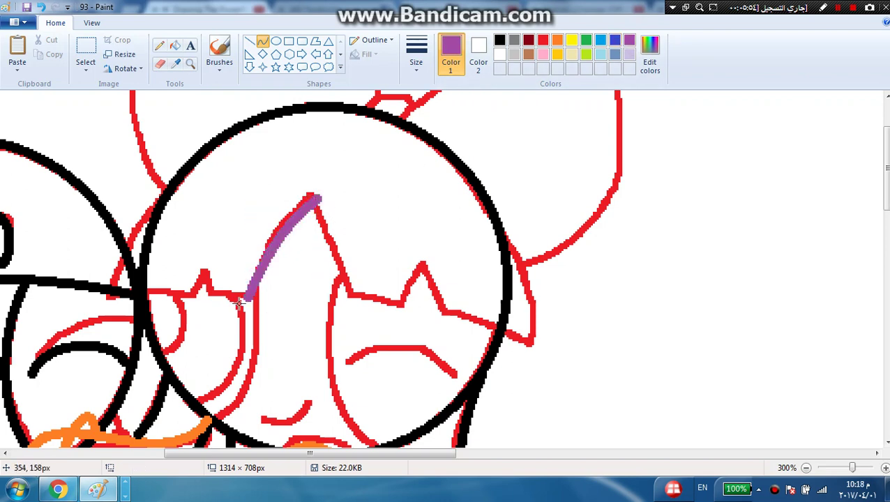
drag(253, 299, 215, 298)
key(ctrl+z)
click(41, 6)
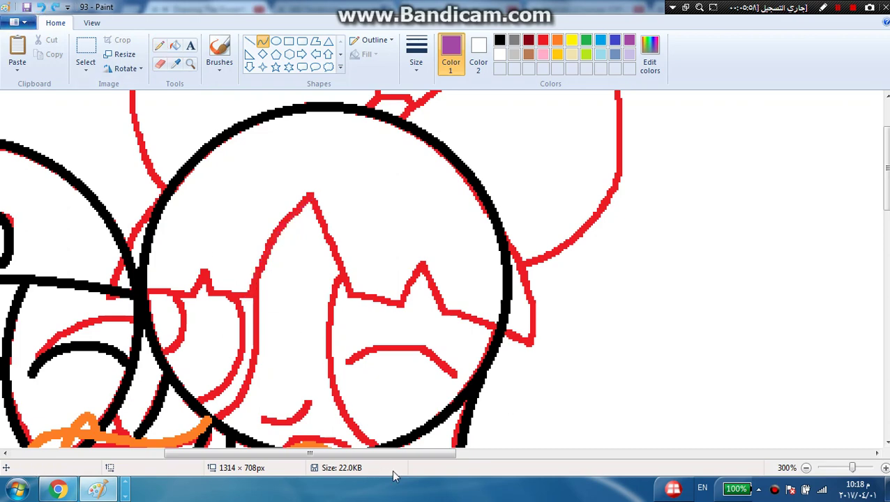
drag(388, 454, 327, 453)
mouse_move(493, 190)
mouse_down()
mouse_move(533, 306)
mouse_move(597, 318)
mouse_up()
click(524, 251)
drag(620, 277, 594, 318)
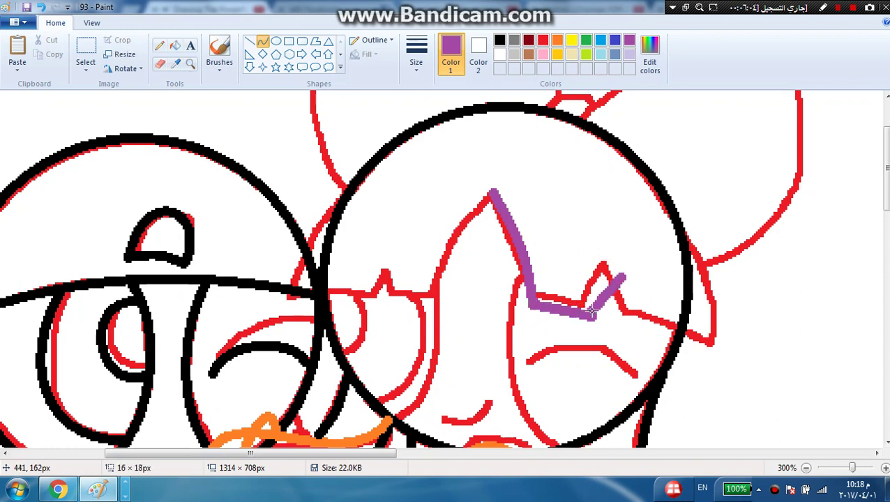
Finish the small fringe spike in purple and trace the pointed side lock up to the right side of the head circle
mouse_move(620, 278)
mouse_down()
mouse_move(635, 322)
mouse_move(727, 349)
mouse_move(709, 341)
mouse_move(668, 148)
mouse_move(640, 166)
mouse_up()
click(738, 357)
drag(703, 279, 721, 287)
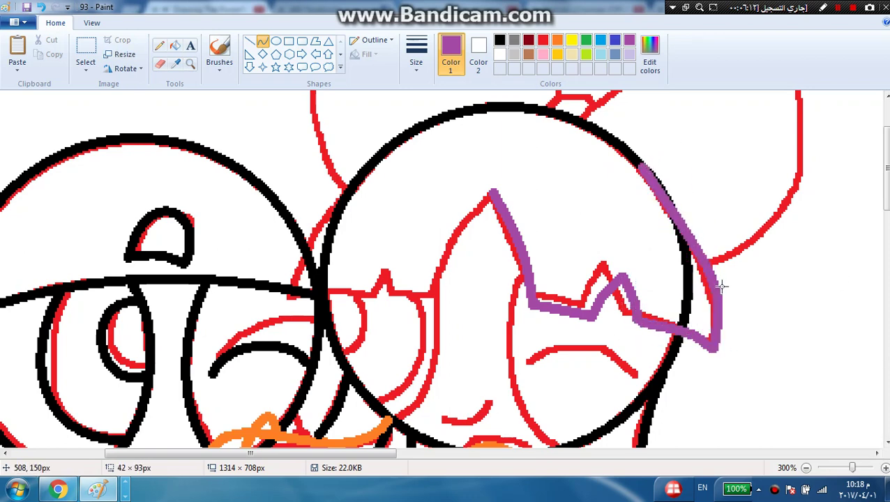
drag(671, 203, 677, 200)
click(434, 281)
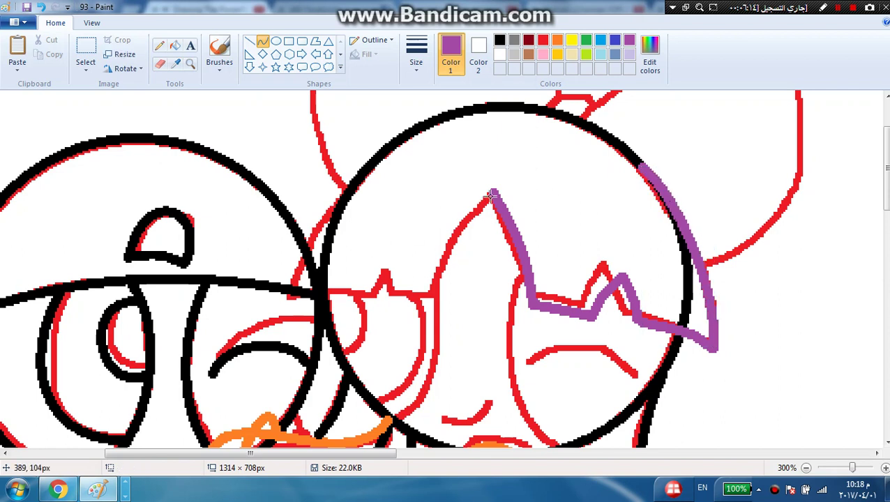
Trace the left half of the right character's fringe in purple, from the central peak over the small spike and up to the head circle
drag(492, 195, 433, 295)
mouse_move(434, 260)
mouse_down()
mouse_move(441, 238)
mouse_move(438, 258)
mouse_up()
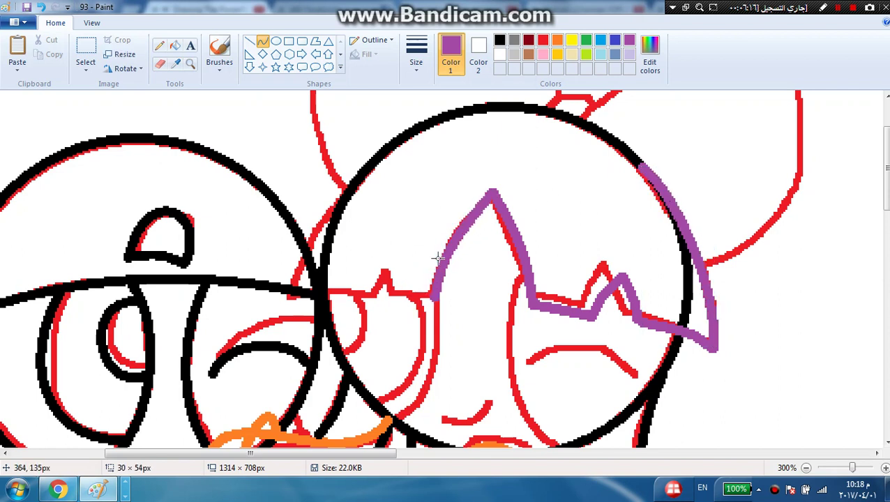
click(416, 256)
mouse_move(433, 297)
mouse_down()
mouse_move(385, 292)
mouse_move(361, 258)
mouse_move(332, 291)
mouse_move(277, 285)
mouse_move(374, 177)
mouse_move(362, 172)
mouse_up()
click(406, 291)
click(405, 292)
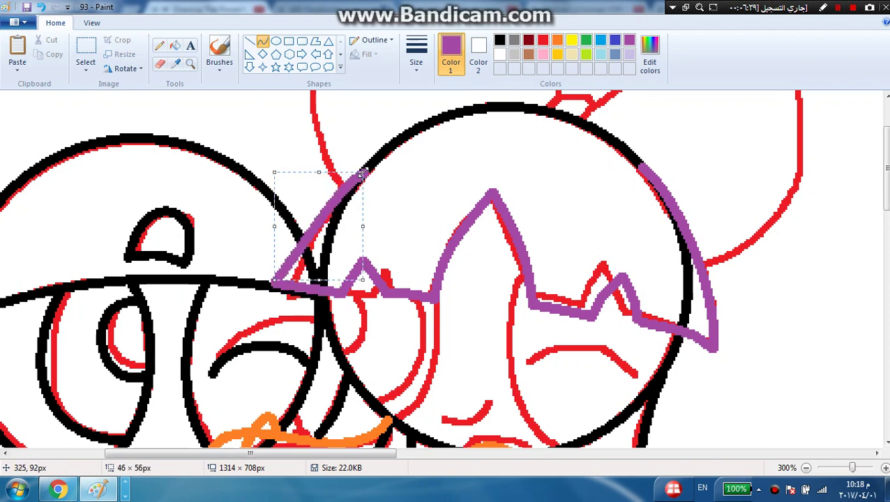
click(425, 173)
Trace the right character's right-hand ear in black with two curves meeting at the tip
scroll(596, 168, up, 3)
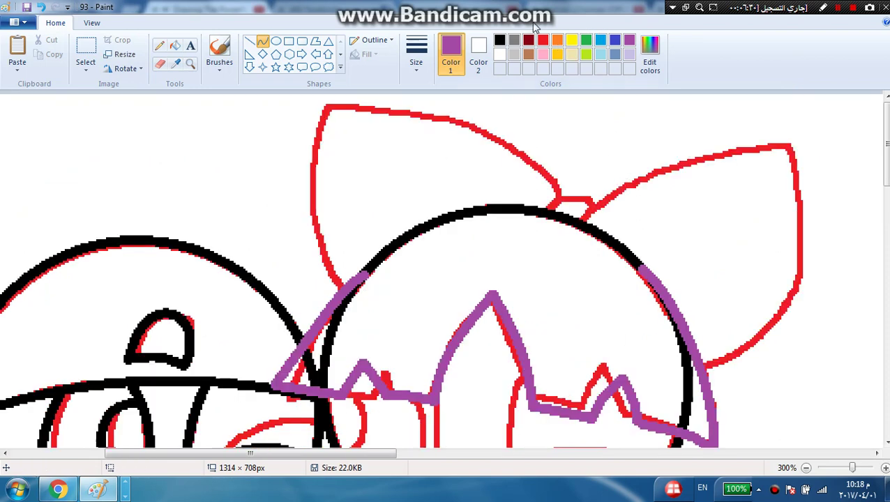
click(500, 40)
mouse_move(581, 219)
mouse_down()
mouse_move(797, 143)
mouse_move(804, 312)
mouse_move(699, 367)
mouse_up()
click(632, 167)
click(684, 137)
click(832, 156)
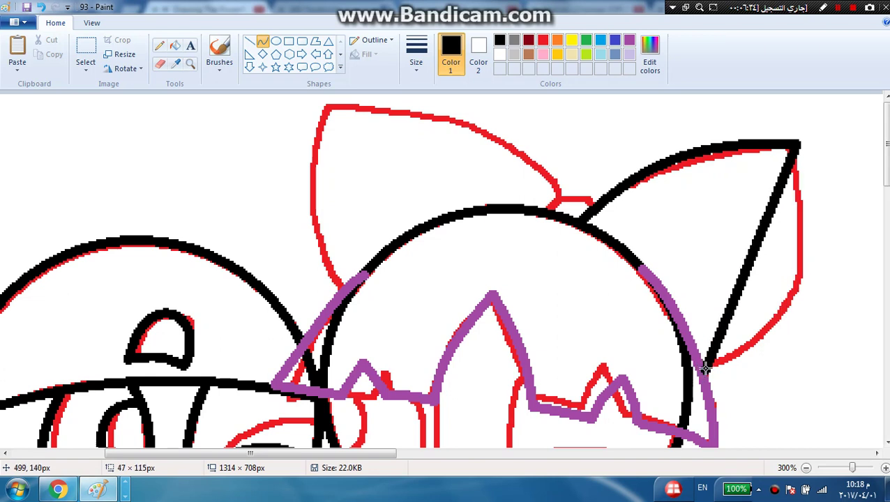
mouse_move(795, 300)
mouse_down()
mouse_move(815, 297)
mouse_move(797, 347)
mouse_up()
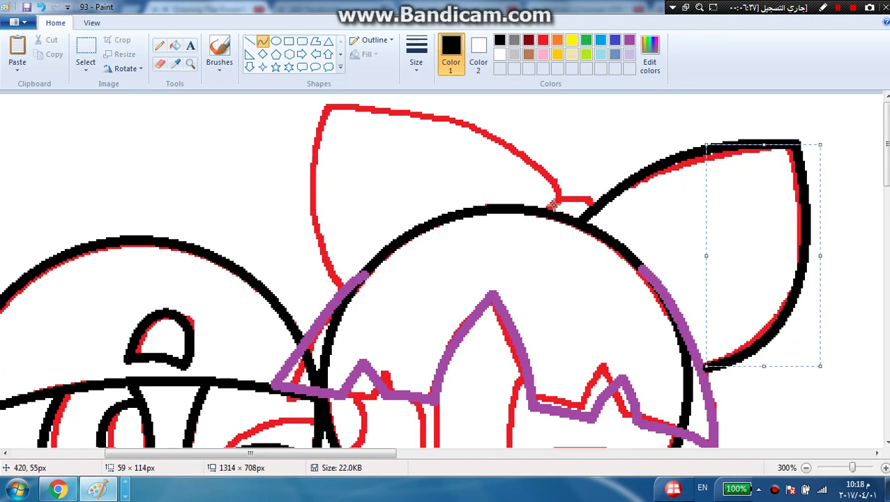
Trace the small bump between the right character's two ears with a black arc
mouse_move(594, 205)
mouse_down()
mouse_move(548, 211)
mouse_move(583, 186)
mouse_up()
click(554, 191)
drag(534, 155, 533, 153)
click(534, 153)
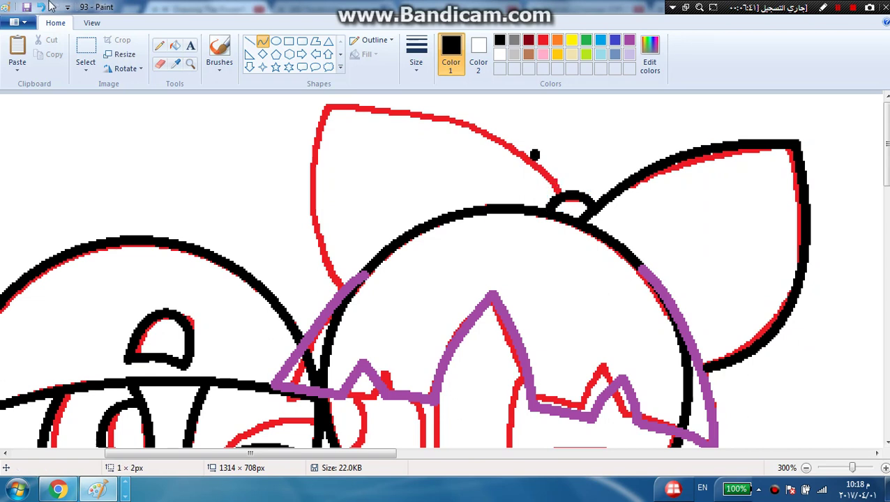
Undo the stray dot and trace the right character's left-hand ear in black with two curves meeting at the tip
click(42, 7)
mouse_move(555, 186)
mouse_down()
mouse_move(328, 106)
mouse_move(440, 108)
mouse_move(421, 115)
mouse_up()
drag(327, 108, 342, 286)
drag(329, 199, 310, 169)
drag(310, 230, 310, 246)
Trace the two curved inner face edges of the right character in black, from the fringe down to the head circle
scroll(234, 220, down, 2)
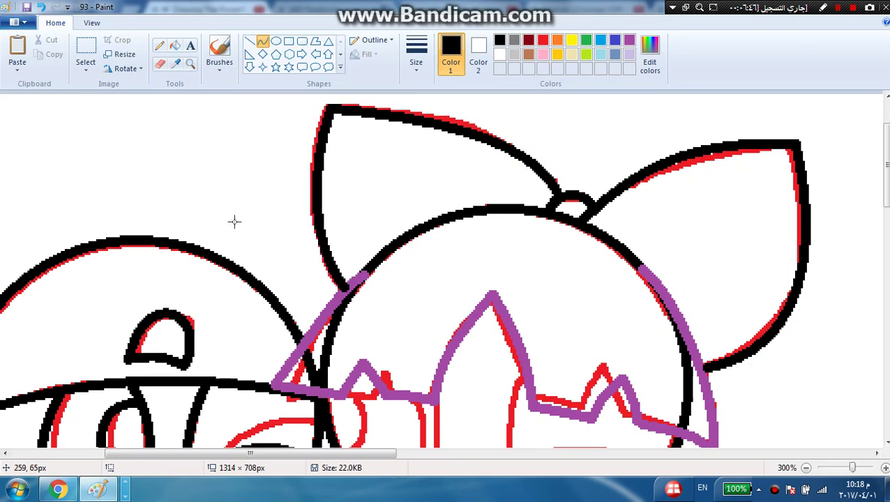
drag(434, 224, 398, 342)
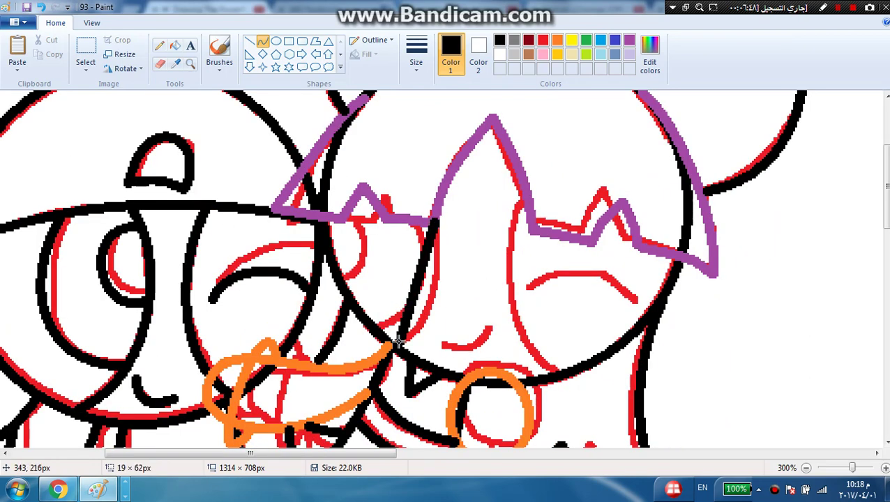
drag(438, 268, 451, 249)
drag(425, 328, 426, 336)
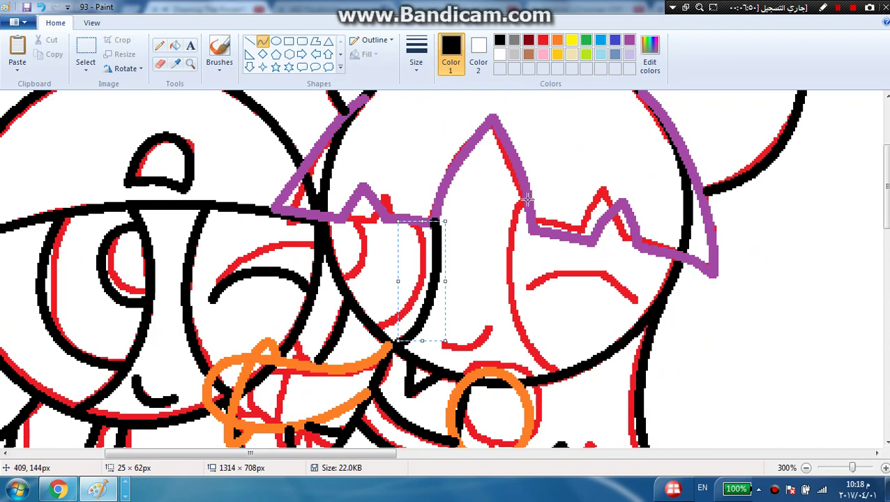
mouse_move(527, 199)
mouse_down()
mouse_move(538, 370)
mouse_move(559, 373)
mouse_up()
mouse_move(519, 289)
mouse_down()
mouse_move(489, 244)
mouse_move(510, 359)
mouse_up()
Trace the right character's smiling mouth and arched closed eye with black curves
mouse_move(437, 343)
mouse_down()
mouse_move(490, 329)
mouse_move(452, 358)
mouse_move(485, 358)
mouse_up()
click(473, 285)
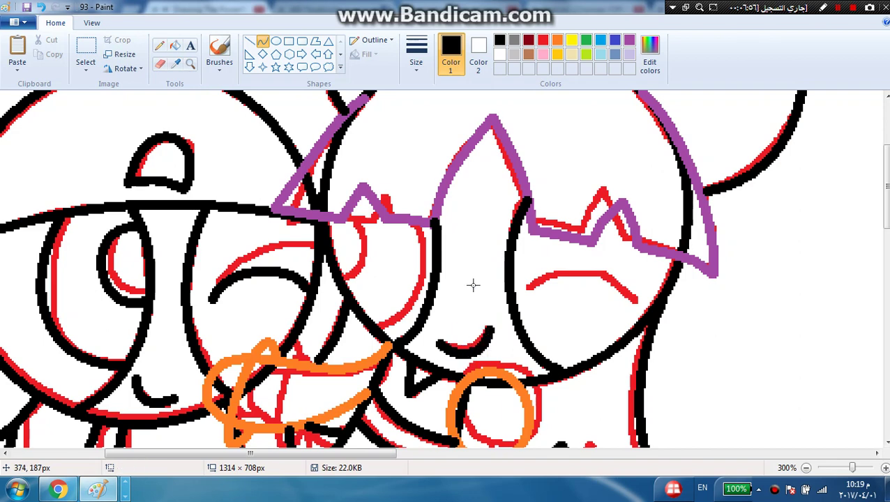
drag(529, 287, 631, 304)
drag(573, 274, 543, 255)
drag(602, 268, 615, 261)
Trace the right character's open eye in black, with the inner iris arc and the curved eye edge around it
drag(339, 278, 341, 219)
drag(359, 257, 377, 260)
mouse_move(377, 236)
mouse_down()
mouse_move(371, 221)
mouse_move(417, 224)
mouse_move(367, 322)
mouse_up()
drag(412, 275, 426, 259)
click(426, 260)
Draw a black circle over the head of the left character in the green sketch
scroll(502, 307, down, 5)
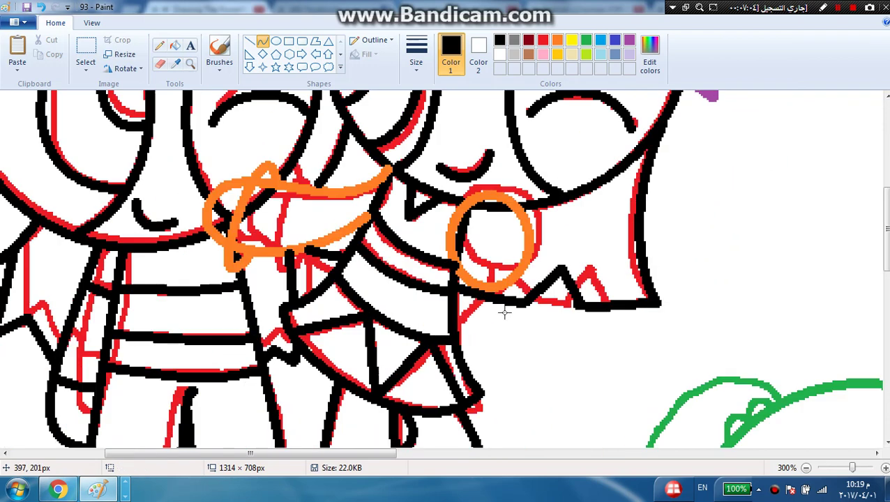
scroll(505, 311, up, 2)
scroll(506, 311, up, 2)
scroll(482, 356, down, 5)
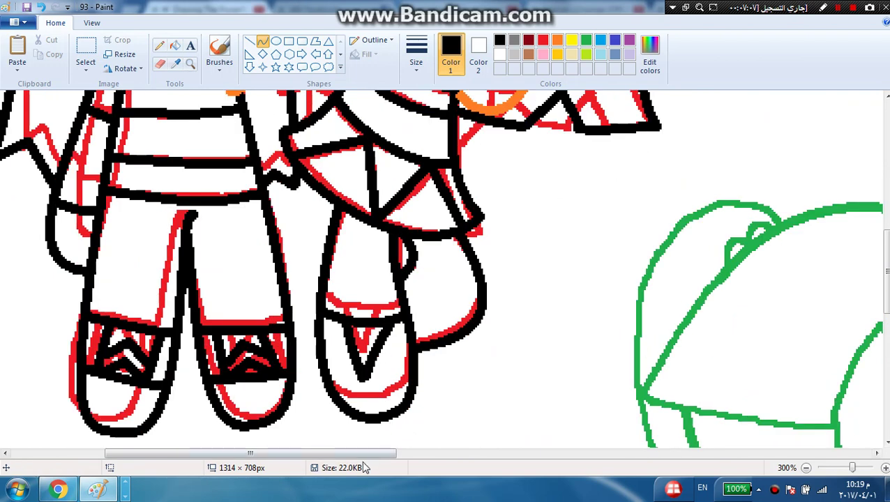
drag(363, 453, 515, 450)
scroll(514, 445, down, 3)
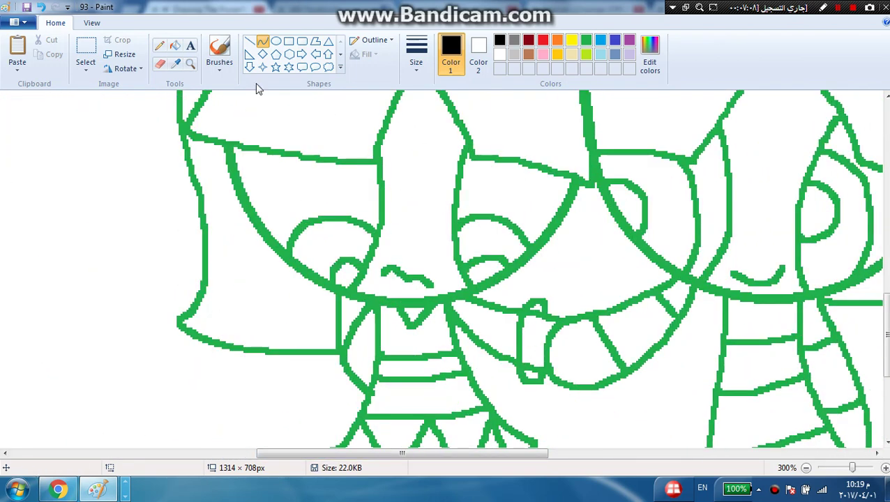
click(92, 24)
click(48, 49)
scroll(58, 51, up, 1)
scroll(272, 139, up, 3)
click(276, 42)
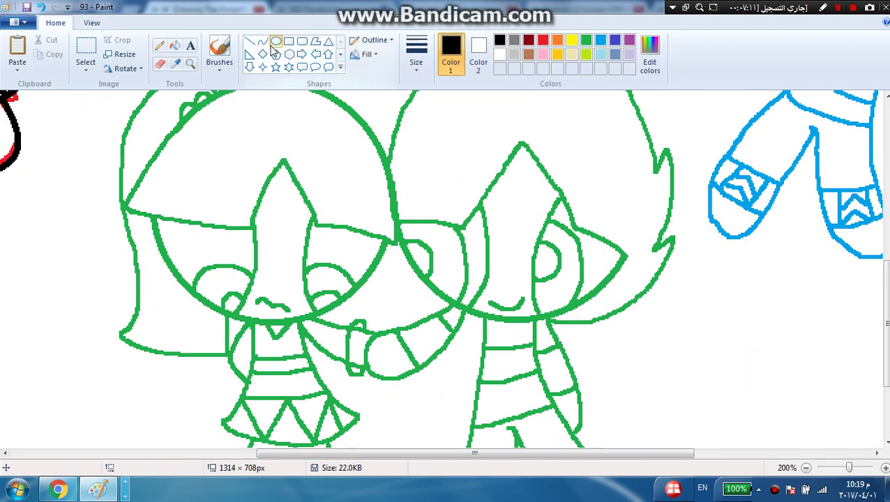
mouse_move(134, 123)
mouse_down()
mouse_move(357, 353)
mouse_move(370, 353)
mouse_up()
mouse_move(296, 304)
mouse_down()
mouse_move(311, 244)
mouse_move(278, 258)
mouse_up()
Trace the left slope of the central fringe peak on the green sketch's left character with a yellow curve
scroll(311, 249, up, 3)
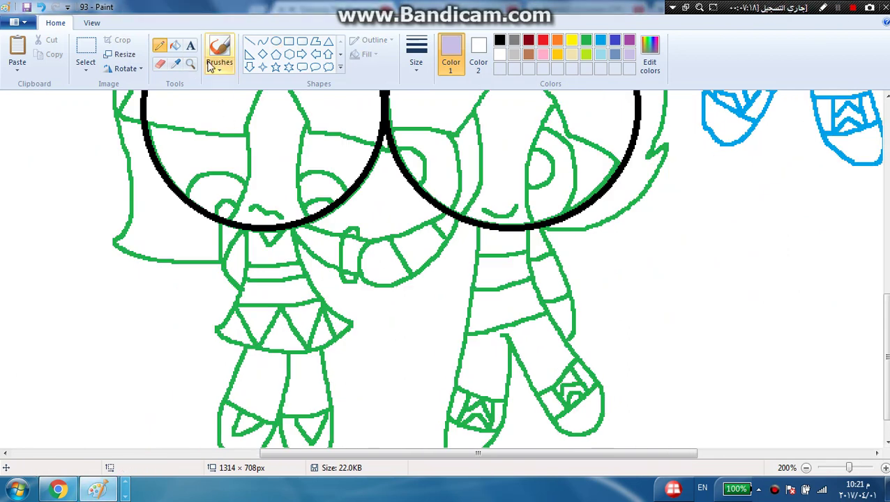
click(191, 64)
click(253, 136)
click(262, 43)
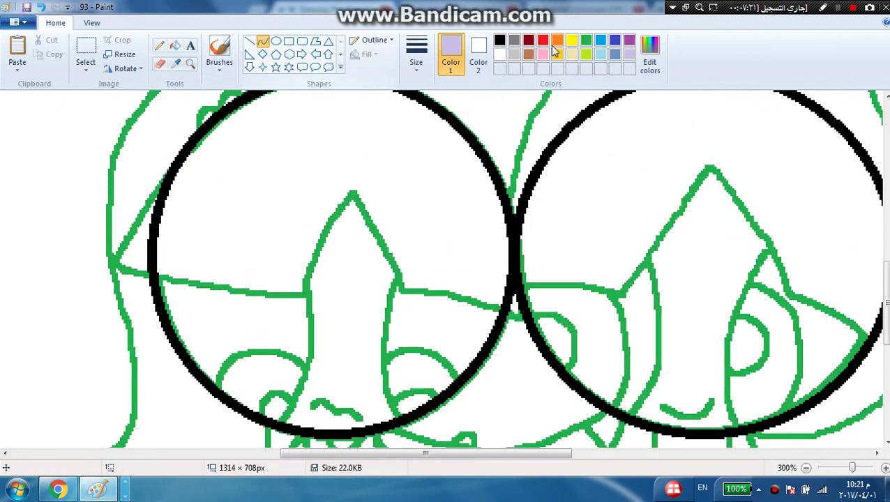
click(500, 41)
click(571, 41)
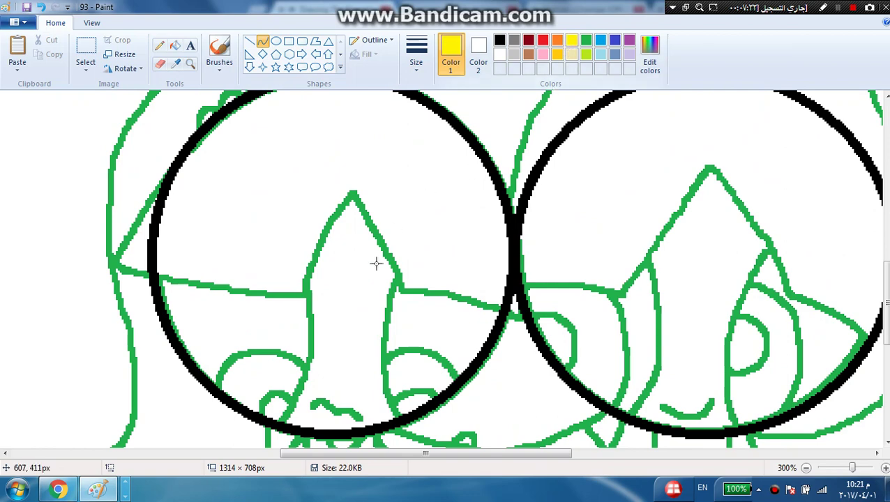
drag(355, 187, 301, 299)
drag(310, 246, 330, 213)
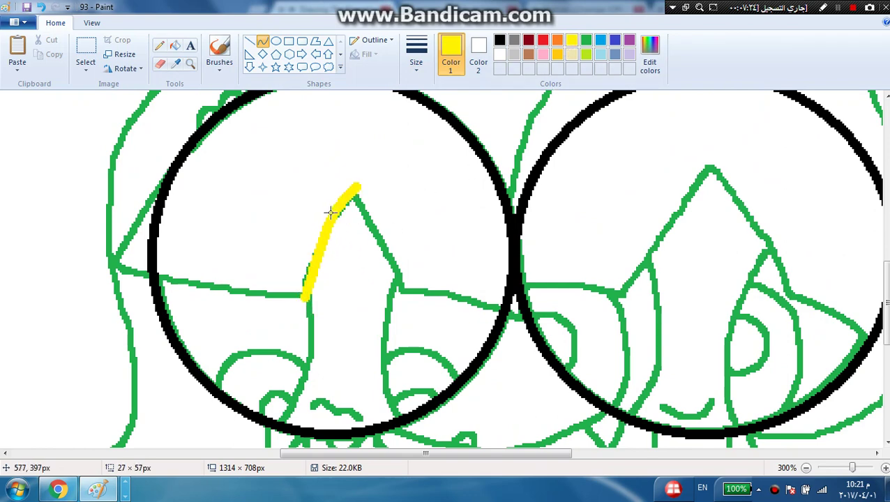
click(312, 248)
Trace the fringe's left lower edge out to the side point and back up to the head circle in yellow
drag(303, 296, 106, 264)
drag(184, 280, 162, 281)
click(162, 280)
drag(104, 263, 211, 122)
drag(183, 155, 183, 143)
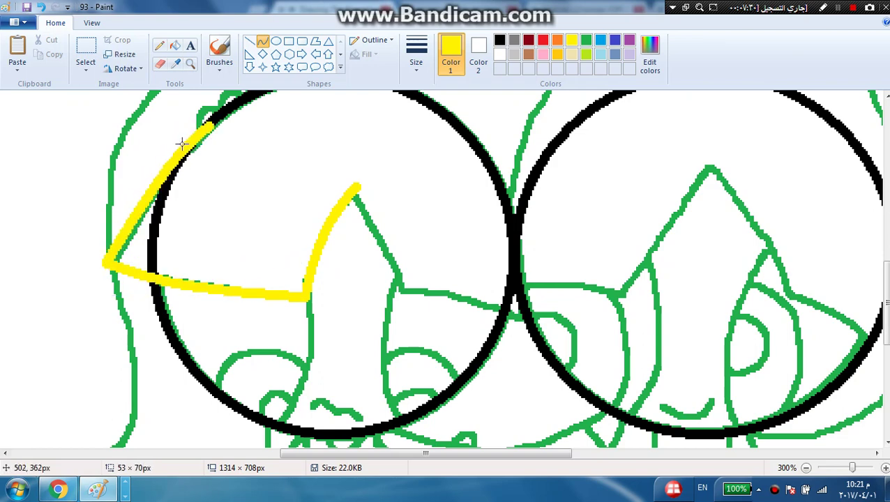
Trace the right half of the same fringe in yellow, from the central peak to the side point and up to the head circle
mouse_move(357, 190)
mouse_down()
mouse_move(415, 297)
mouse_move(410, 288)
mouse_up()
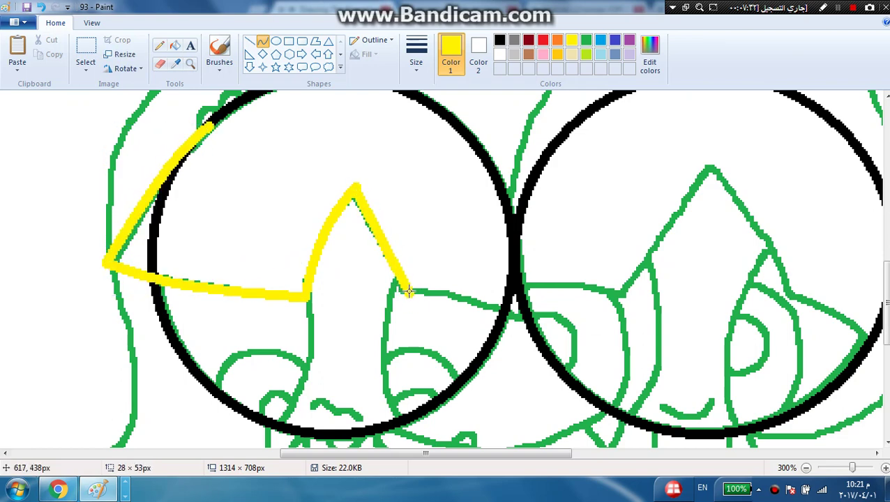
mouse_move(390, 231)
mouse_down()
mouse_move(373, 197)
mouse_move(402, 251)
mouse_up()
drag(357, 189, 360, 185)
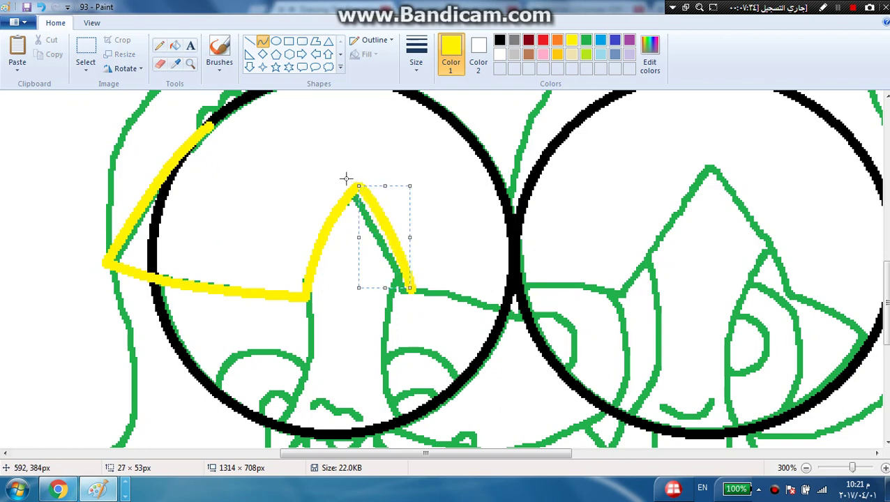
click(311, 168)
drag(414, 291, 523, 318)
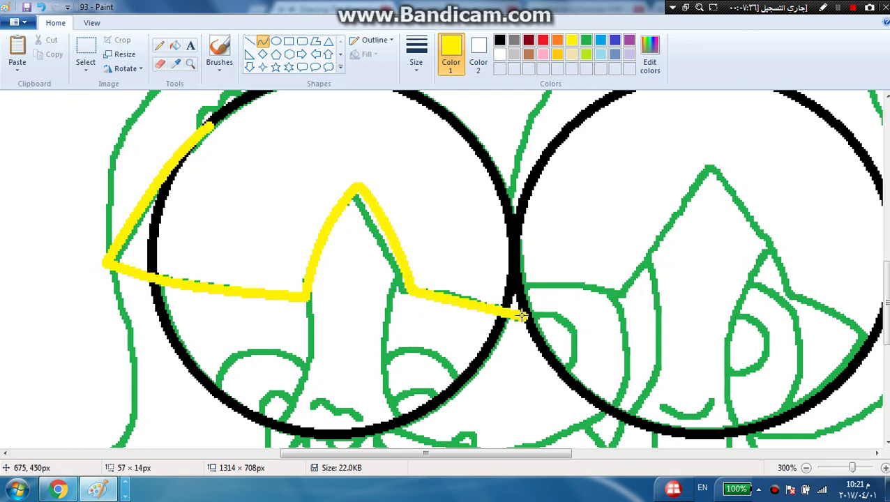
drag(523, 268, 464, 130)
drag(535, 284, 497, 166)
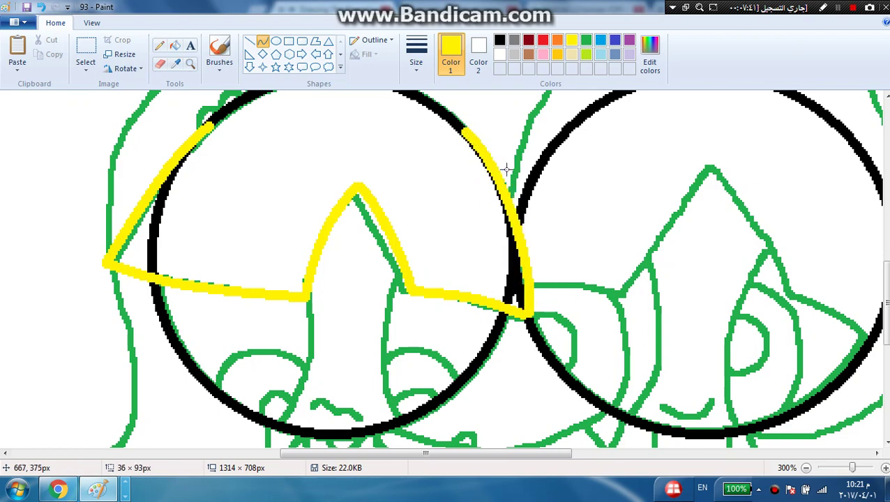
Trace the left character's two curved inner face edges in black, from the yellow fringe down to the head circle
scroll(348, 254, down, 3)
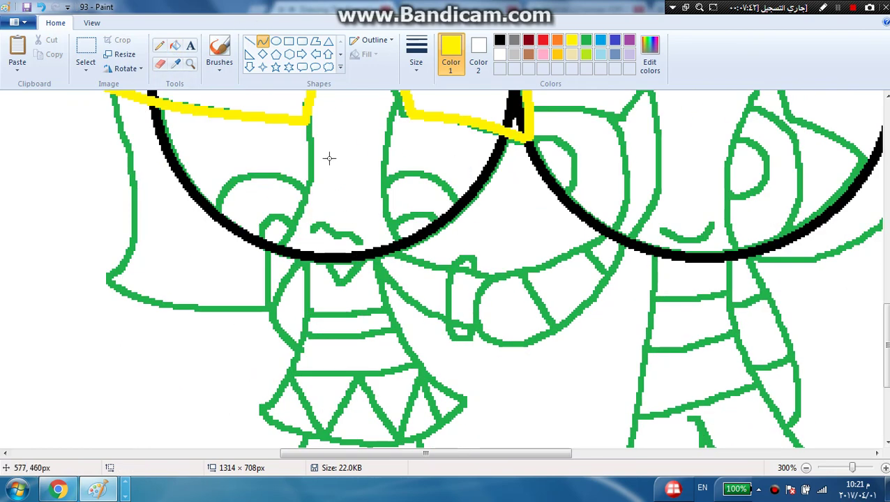
click(499, 40)
drag(401, 94, 375, 203)
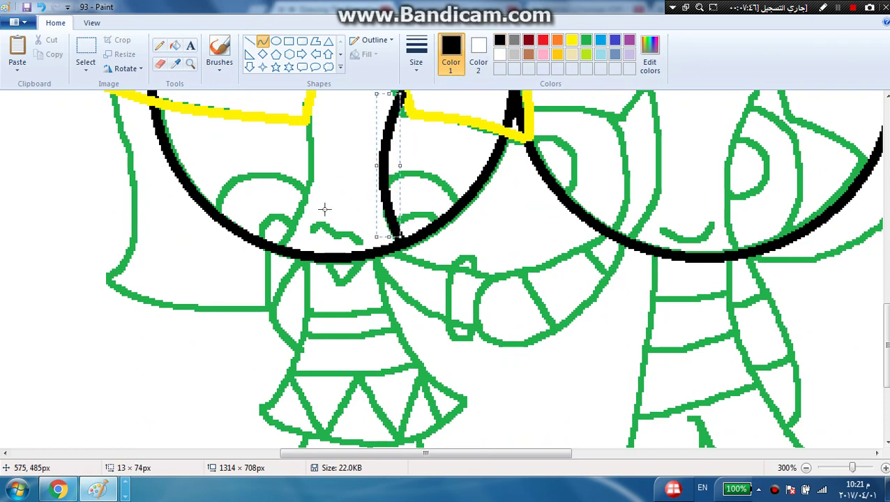
scroll(327, 238, up, 1)
mouse_move(309, 202)
mouse_down()
mouse_move(275, 319)
mouse_move(283, 331)
mouse_up()
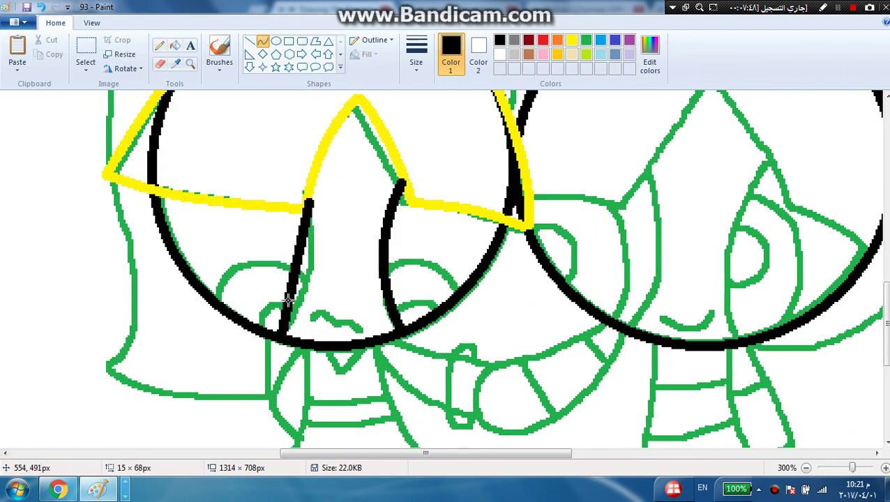
drag(291, 298, 326, 257)
click(304, 313)
mouse_move(308, 319)
mouse_down()
mouse_move(354, 321)
mouse_move(342, 326)
mouse_move(325, 303)
mouse_up()
click(371, 303)
click(42, 7)
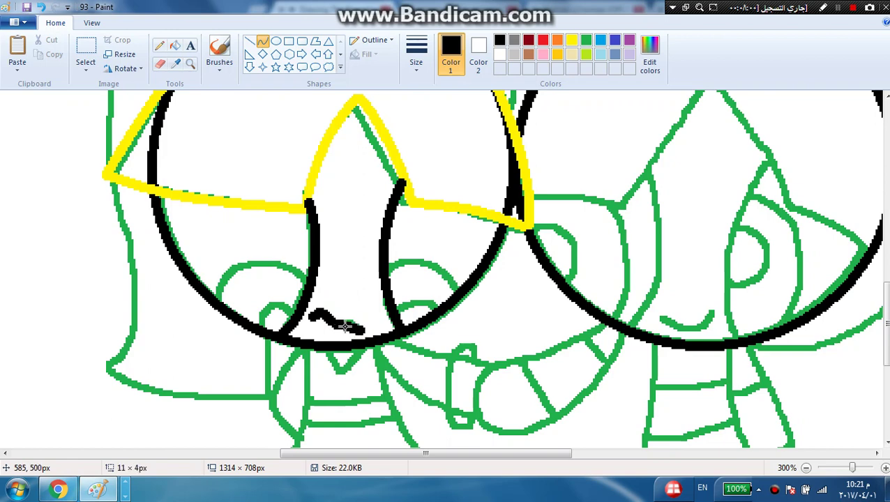
drag(355, 322, 353, 319)
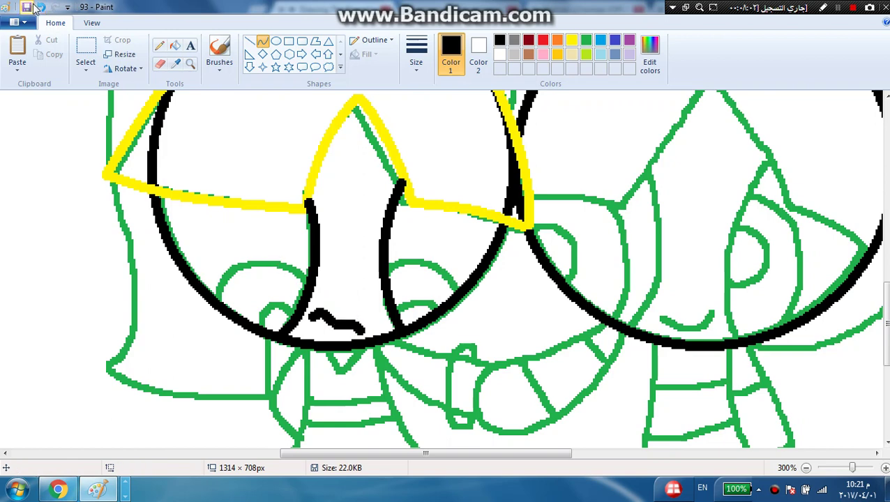
click(40, 7)
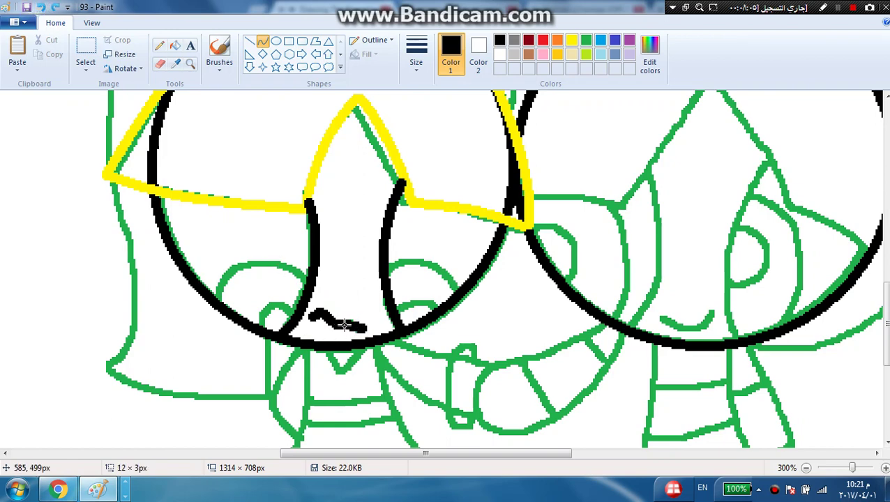
click(307, 290)
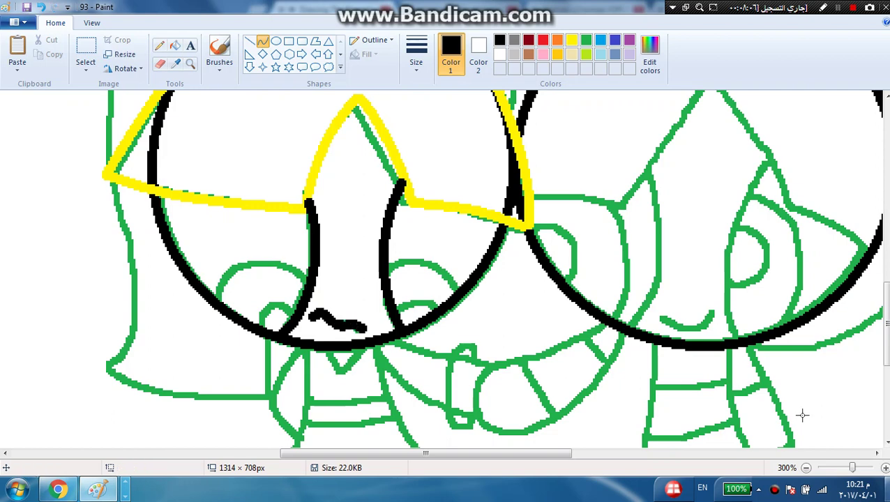
click(42, 7)
click(42, 7)
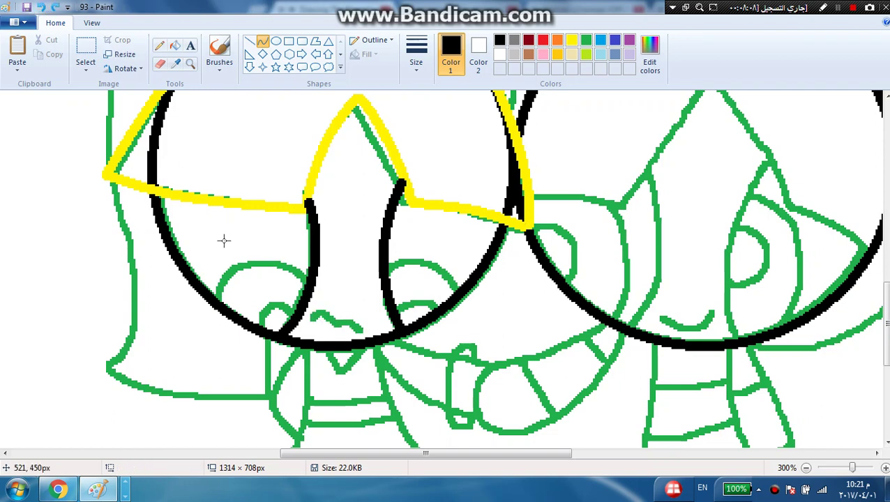
Trace the half-round iris and pupil arcs of both the left character's eyes in black
drag(305, 275, 208, 294)
mouse_move(265, 260)
mouse_down()
mouse_move(242, 239)
mouse_move(220, 236)
mouse_up()
mouse_move(294, 312)
mouse_down()
mouse_move(250, 320)
mouse_move(288, 286)
mouse_move(246, 301)
mouse_up()
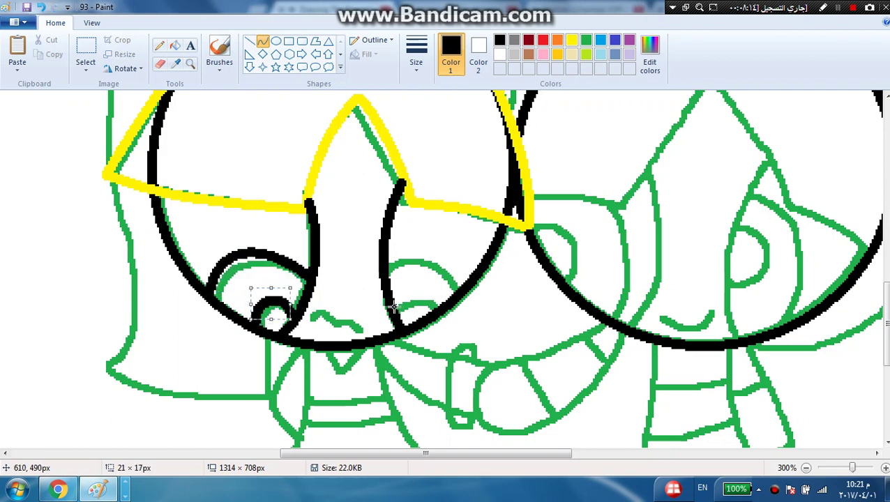
drag(388, 311, 405, 298)
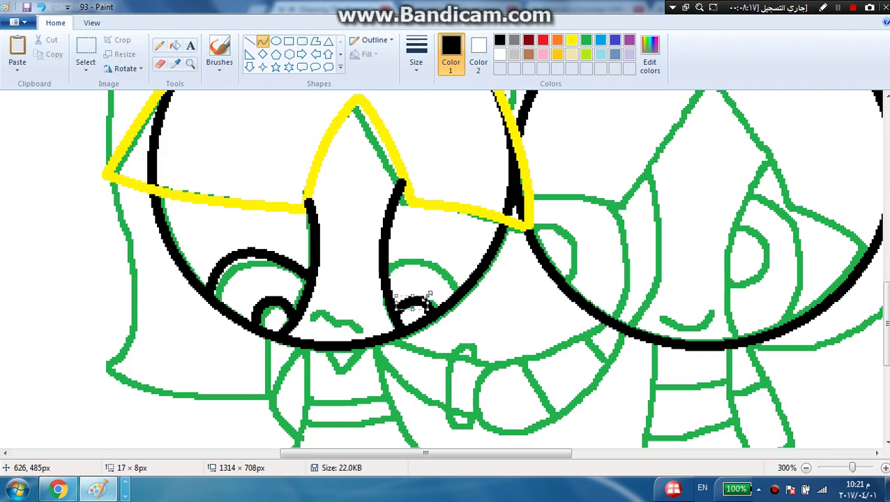
click(459, 297)
mouse_move(460, 294)
mouse_down()
mouse_move(435, 258)
mouse_move(388, 268)
mouse_up()
mouse_move(460, 275)
mouse_down()
mouse_move(448, 257)
mouse_move(407, 242)
mouse_up()
Trace both flared sides of the left character's dress in black, from the head circle down to the skirt corners
scroll(298, 224, down, 5)
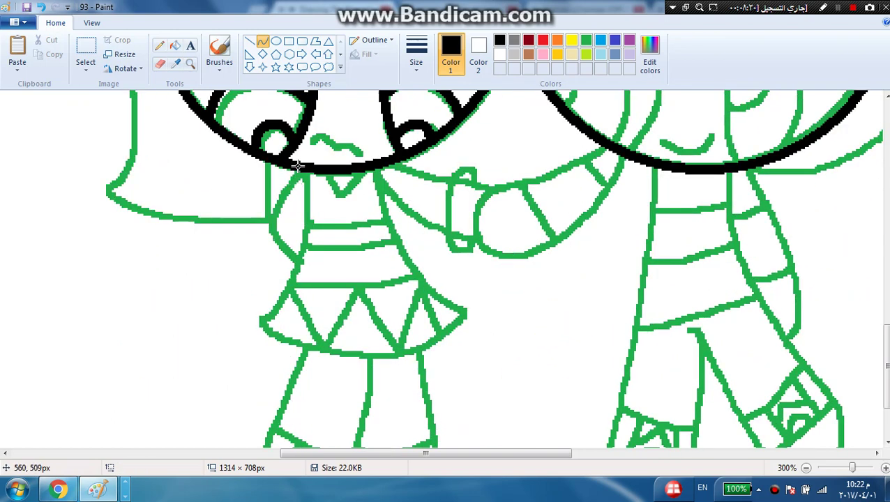
drag(301, 187, 258, 315)
drag(282, 244, 312, 272)
mouse_move(378, 170)
mouse_down()
mouse_move(398, 254)
mouse_move(467, 314)
mouse_up()
drag(425, 241, 383, 216)
drag(409, 264, 418, 287)
Trace the skirt's lower hem with a black curve joining its two corners
mouse_move(258, 322)
mouse_down()
mouse_move(402, 338)
mouse_move(467, 312)
mouse_up()
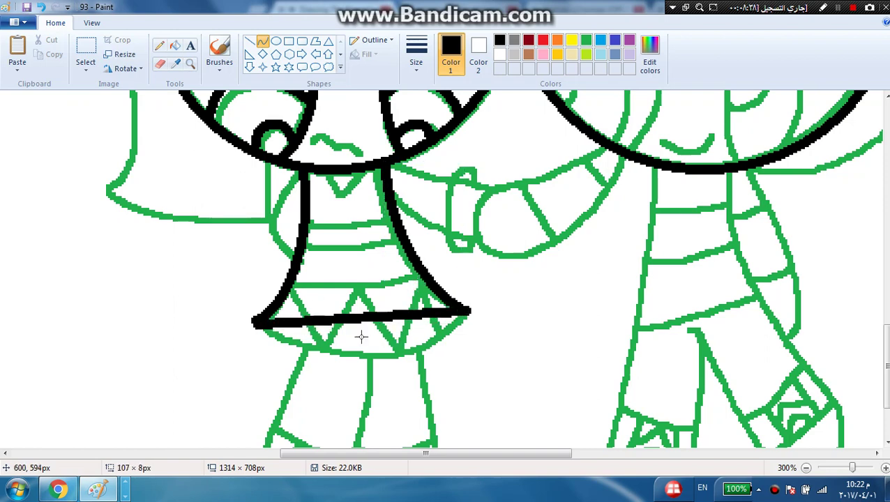
drag(361, 337, 328, 357)
mouse_move(418, 366)
mouse_down()
mouse_move(430, 371)
mouse_move(425, 382)
mouse_up()
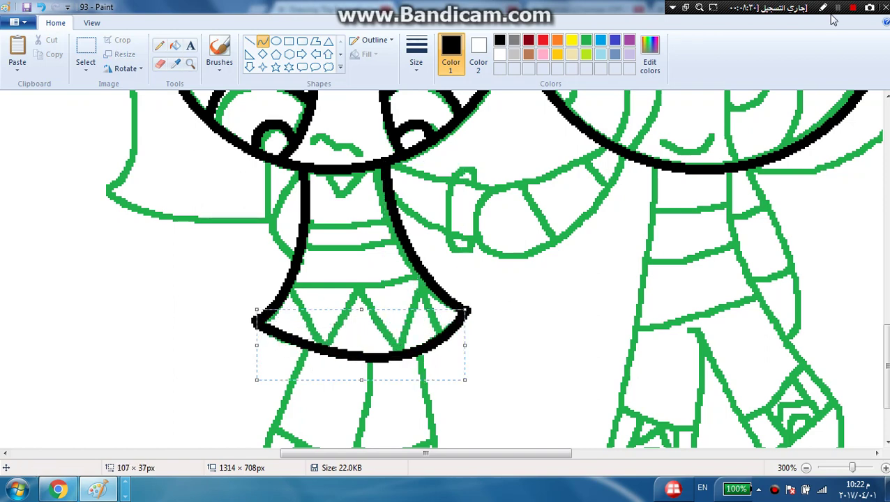
click(304, 274)
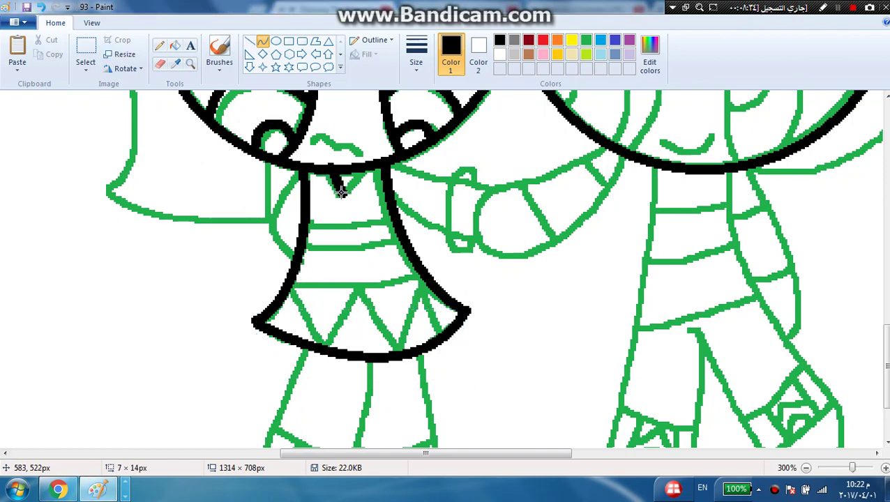
Trace the small V-shaped collar under the left character's head in black, undoing the misplaced first stroke
drag(332, 168, 339, 196)
click(41, 7)
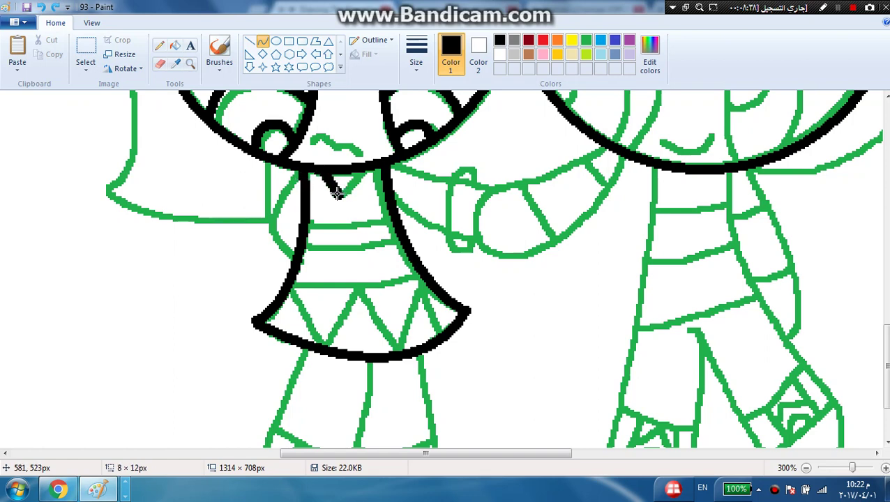
drag(361, 168, 341, 192)
Trace the stripes across the left character's top and the curved waistline above the skirt in black
mouse_move(302, 230)
mouse_down()
mouse_move(396, 217)
mouse_move(357, 231)
mouse_move(334, 219)
mouse_move(373, 239)
mouse_move(401, 232)
mouse_move(371, 249)
mouse_move(377, 241)
mouse_up()
click(377, 239)
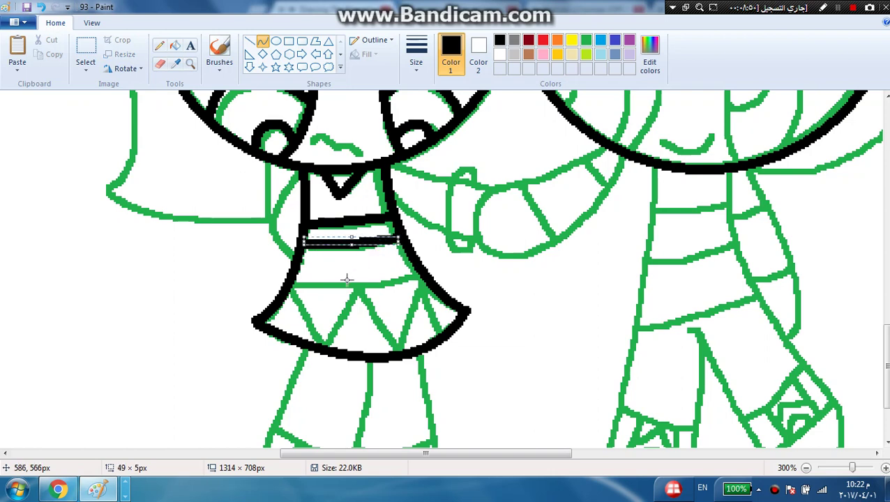
mouse_move(294, 282)
mouse_down()
mouse_move(424, 277)
mouse_move(348, 290)
mouse_up()
click(391, 283)
click(388, 313)
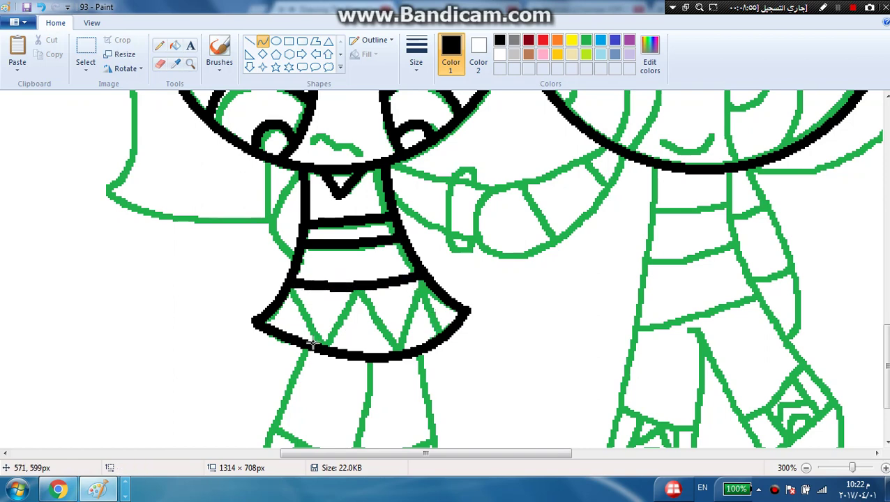
Trace the zigzag pattern across the left character's skirt in black, undoing and redrawing its second line
drag(285, 282, 318, 341)
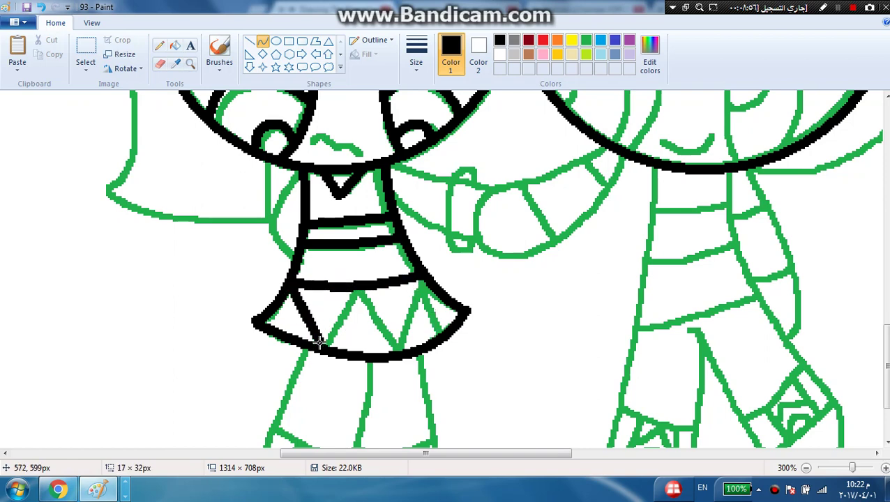
drag(357, 288, 324, 342)
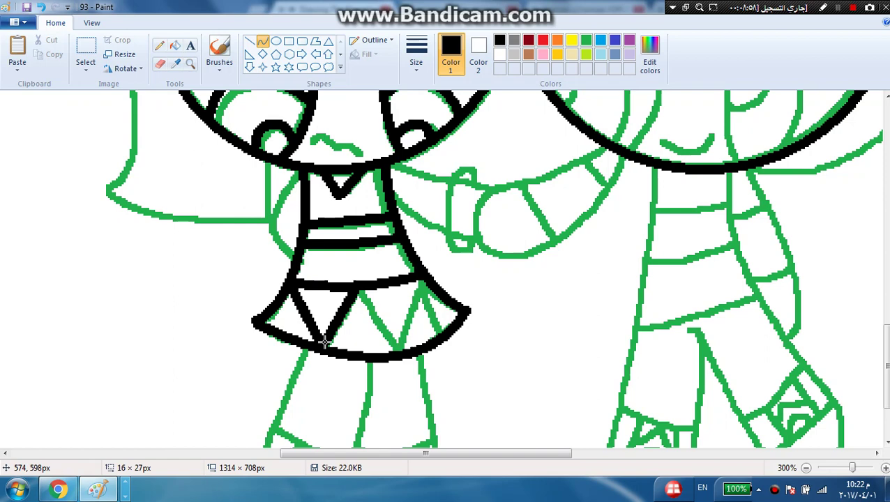
click(423, 323)
click(43, 7)
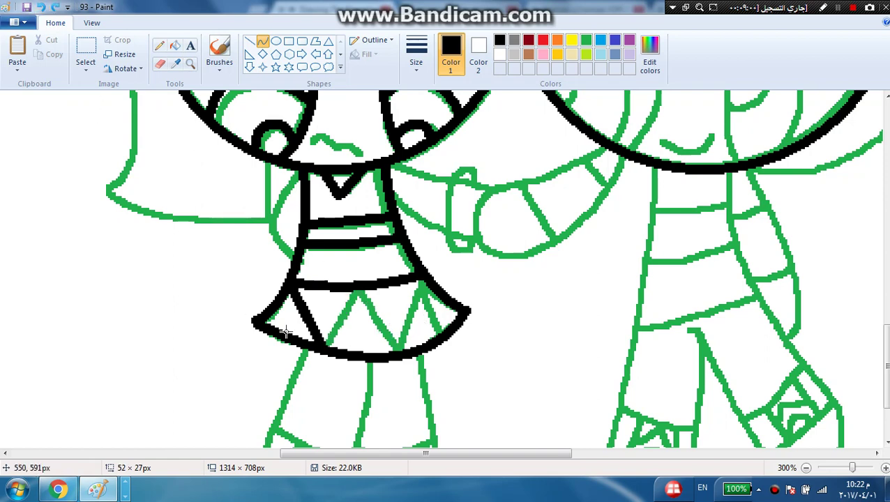
drag(328, 350, 356, 290)
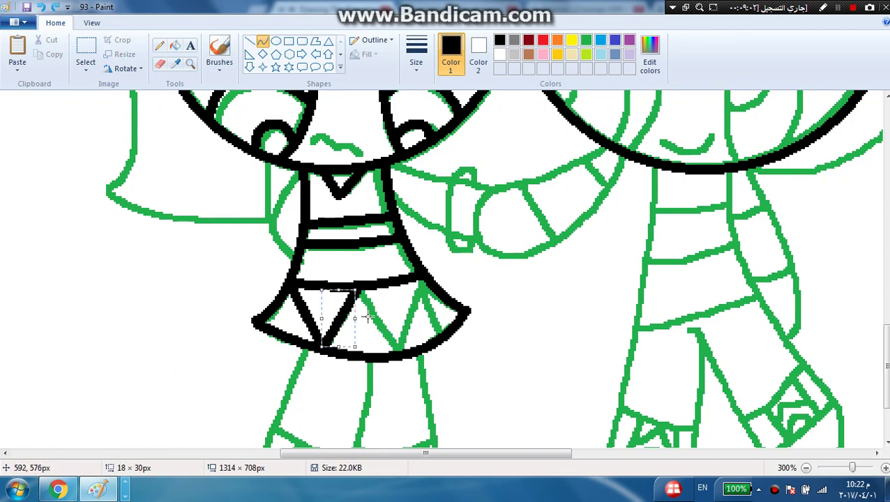
drag(396, 352, 357, 289)
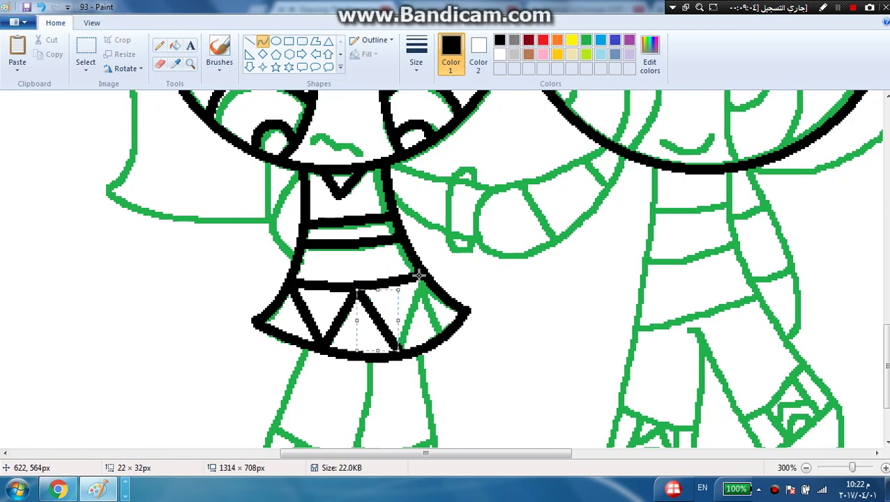
drag(421, 278, 399, 353)
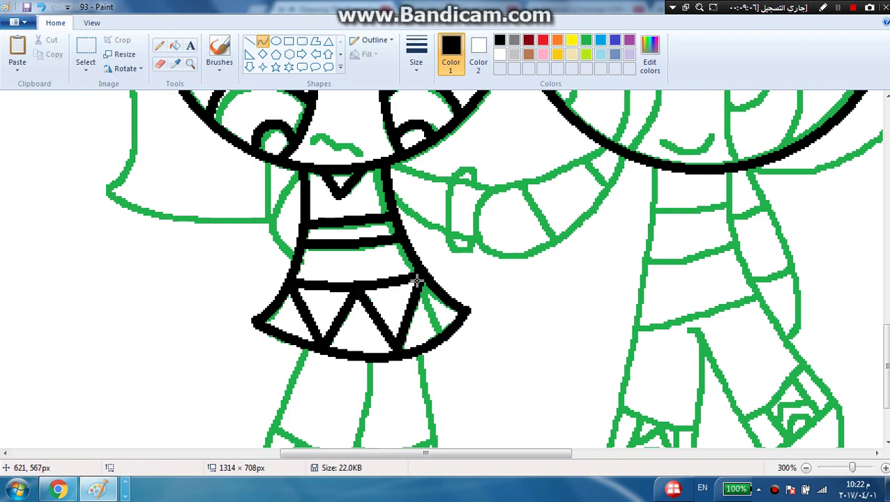
mouse_move(416, 280)
mouse_down()
mouse_move(450, 325)
mouse_move(443, 331)
mouse_up()
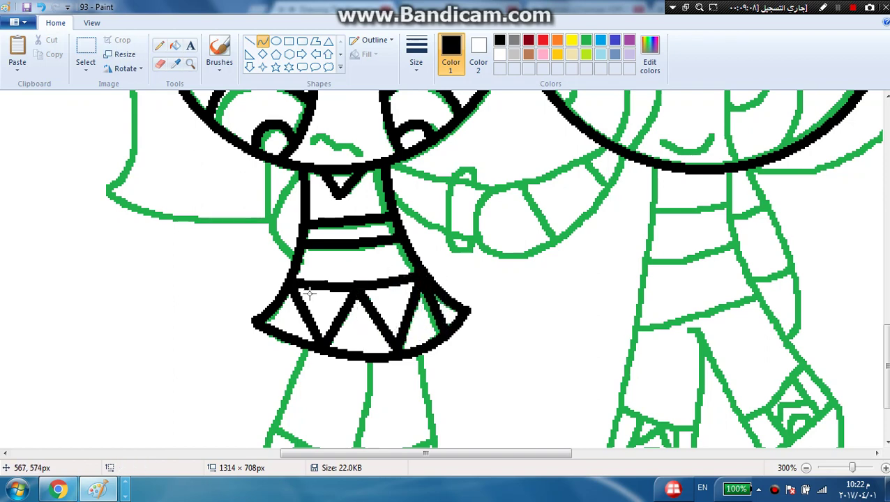
Trace the left character's first leg and rounded foot in black with two curves running down from the skirt hem
scroll(302, 251, down, 3)
drag(370, 248, 300, 404)
click(363, 328)
click(340, 399)
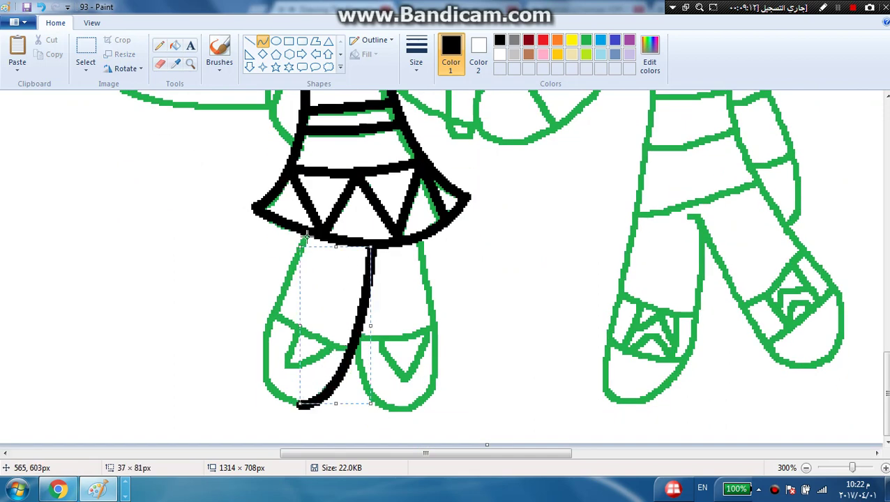
click(306, 237)
mouse_move(297, 401)
mouse_down()
mouse_move(294, 300)
mouse_move(314, 239)
mouse_up()
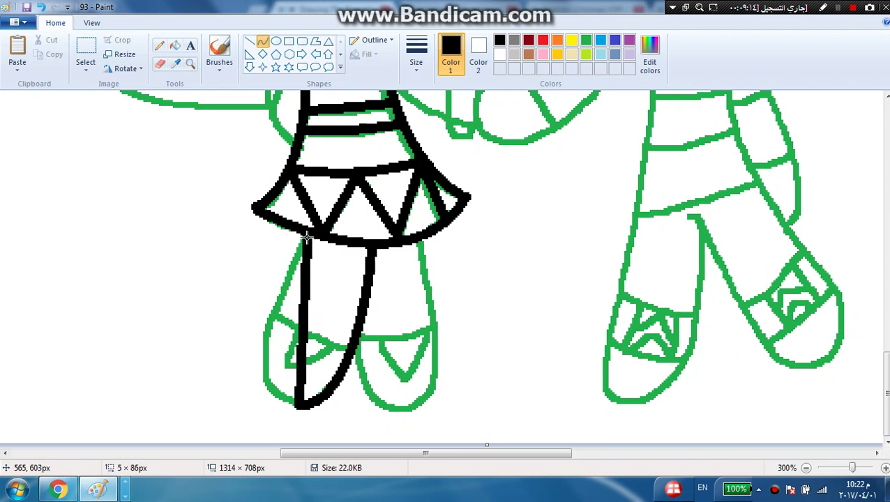
mouse_move(307, 328)
mouse_down()
mouse_move(253, 407)
mouse_move(237, 345)
mouse_up()
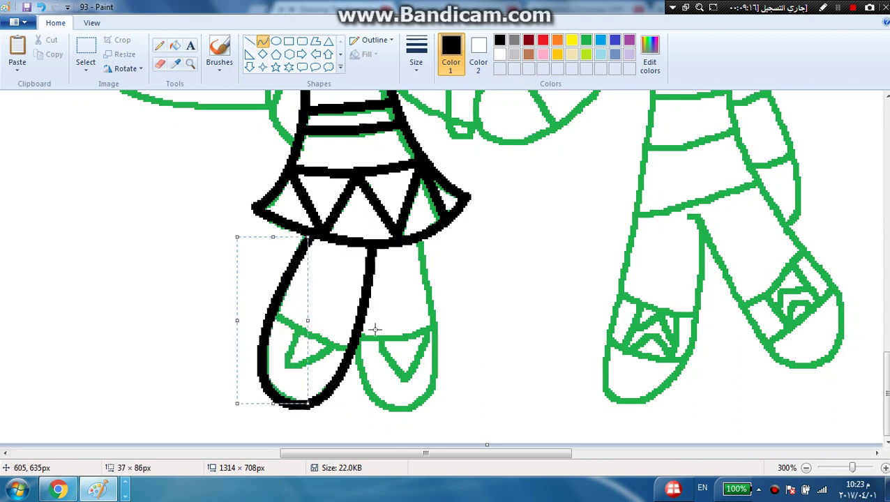
Trace the left character's other leg and rounded foot in black, joining the inner foot curve to the outer side
mouse_move(353, 341)
mouse_down()
mouse_move(410, 413)
mouse_move(367, 419)
mouse_move(373, 414)
mouse_up()
drag(421, 237, 413, 415)
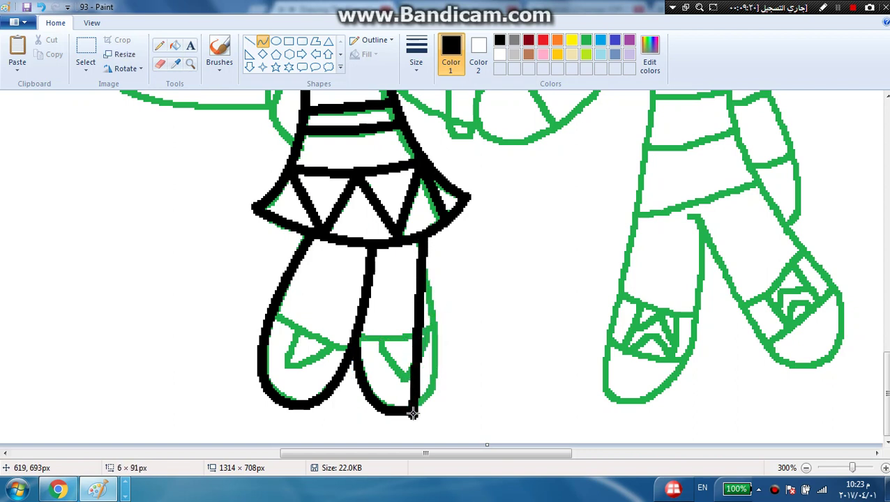
drag(416, 372, 454, 395)
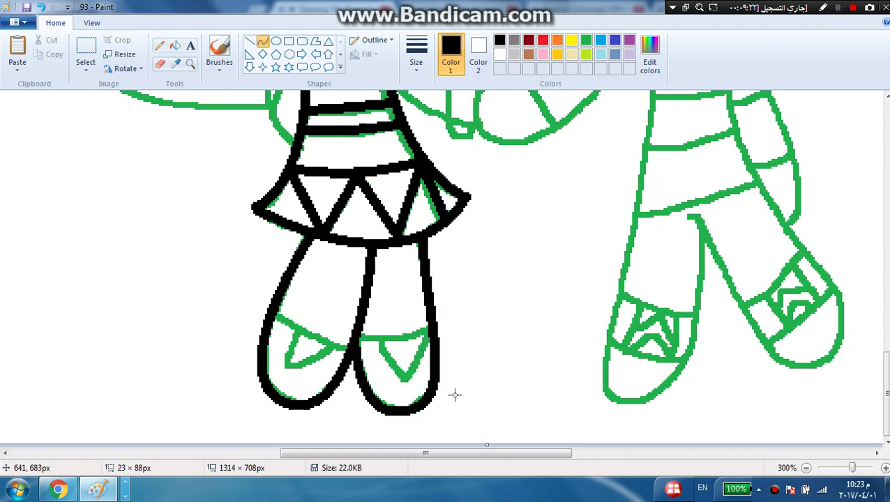
Trace the upper edges of both shoes and the V-shaped detail on each in black
mouse_move(274, 312)
mouse_down()
mouse_move(382, 351)
mouse_move(326, 346)
mouse_up()
mouse_move(424, 327)
mouse_down()
mouse_move(360, 337)
mouse_move(401, 338)
mouse_up()
drag(298, 327, 286, 361)
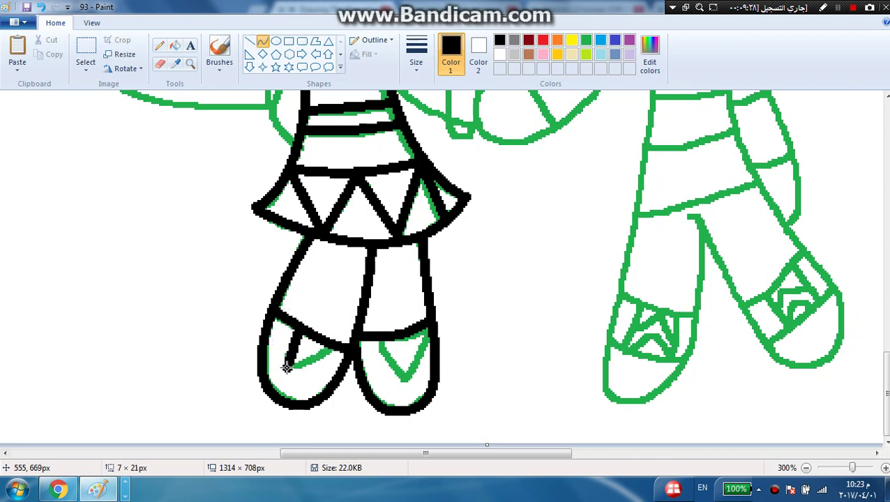
drag(335, 340, 295, 368)
drag(380, 340, 403, 378)
drag(427, 332, 404, 378)
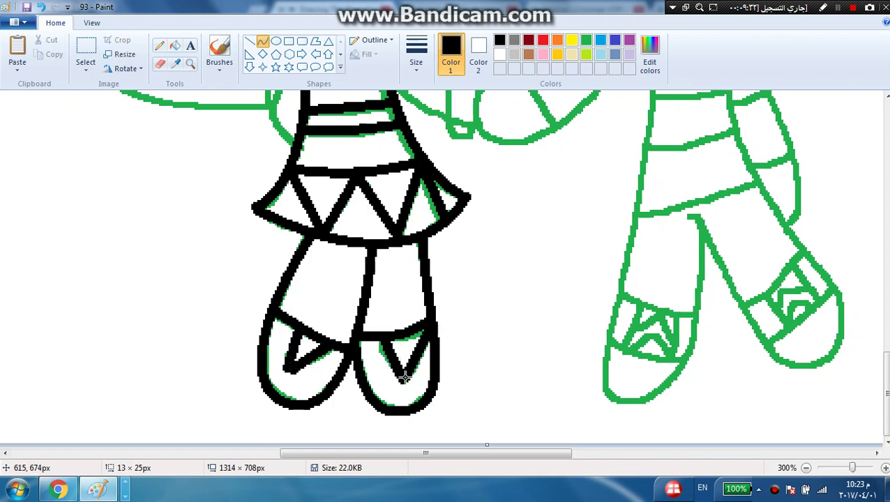
Trace the left character's arm tucked behind the top and the small hair tie loops on the head in black
scroll(342, 314, up, 5)
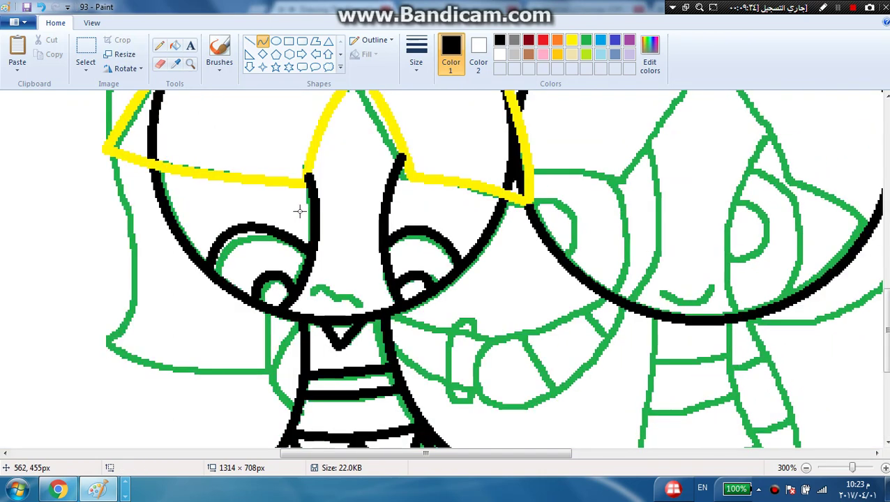
drag(292, 318, 214, 341)
scroll(194, 202, up, 3)
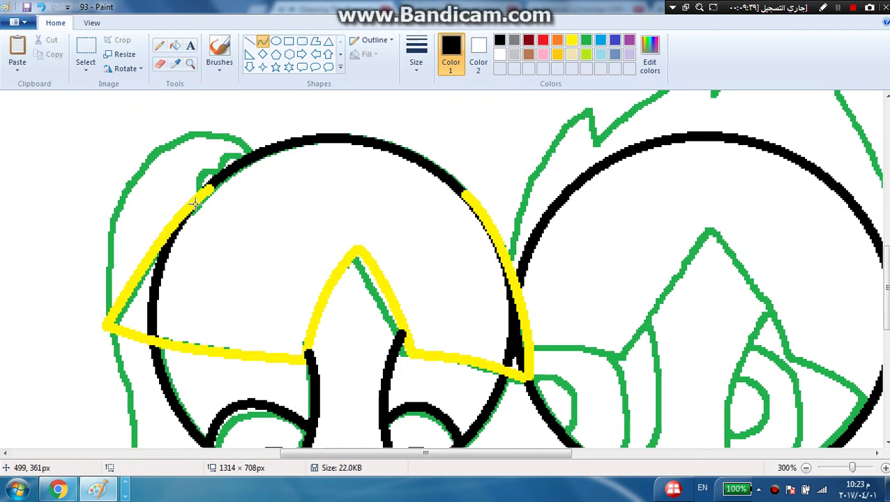
drag(221, 152, 190, 159)
click(151, 140)
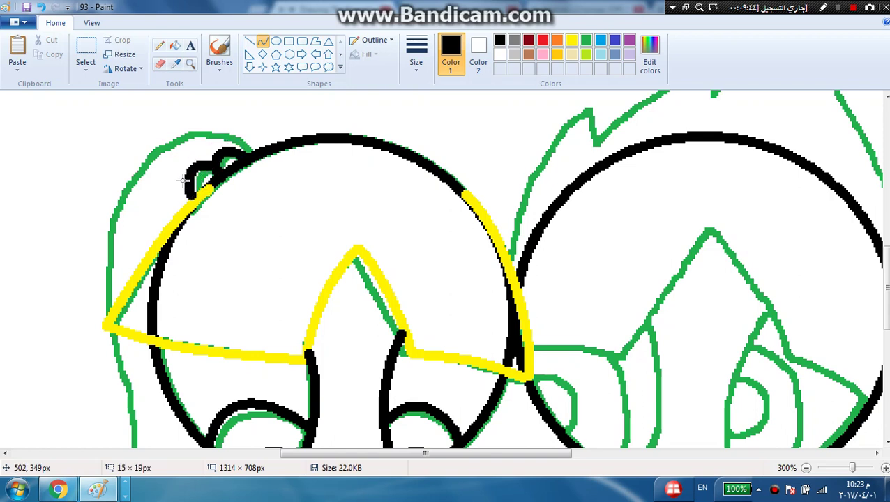
click(183, 181)
Trace the outer edge of the left character's long ponytail in black from the hair tie downward, undoing a stray mark
drag(249, 150, 83, 277)
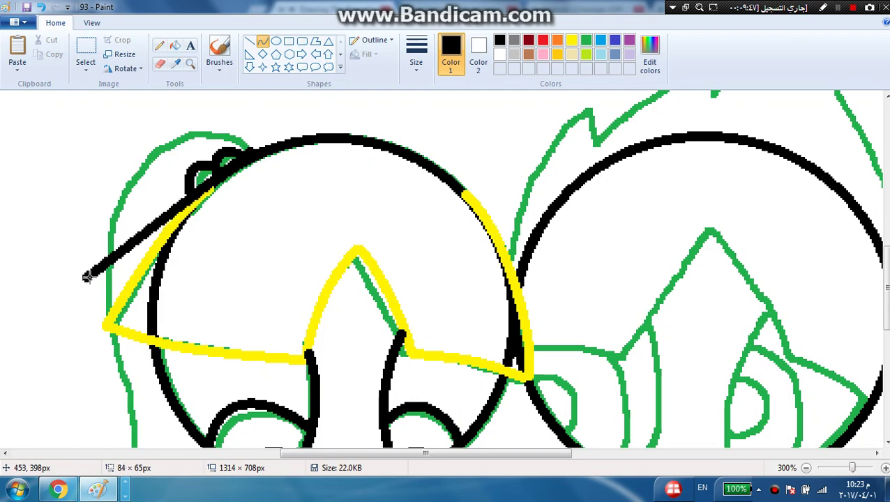
mouse_move(165, 189)
mouse_down()
mouse_move(216, 93)
mouse_move(89, 106)
mouse_move(68, 119)
mouse_up()
scroll(77, 163, down, 5)
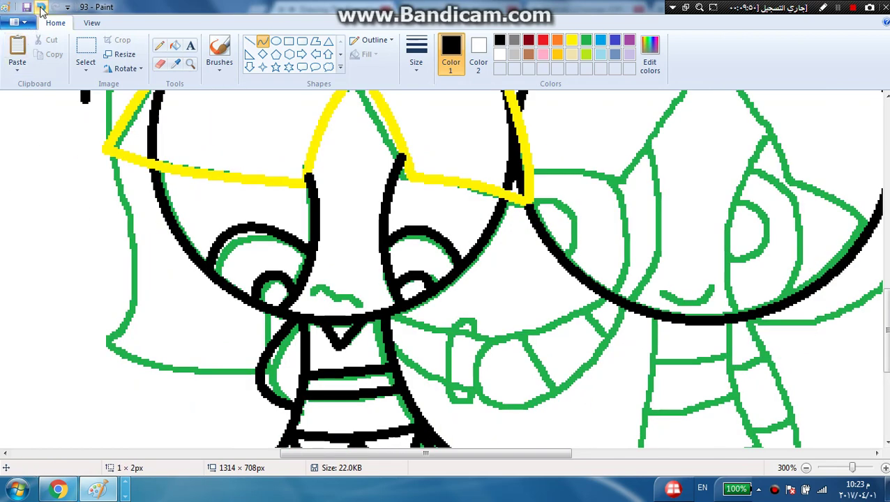
click(41, 7)
mouse_move(83, 98)
mouse_down()
mouse_move(93, 256)
mouse_move(132, 277)
mouse_up()
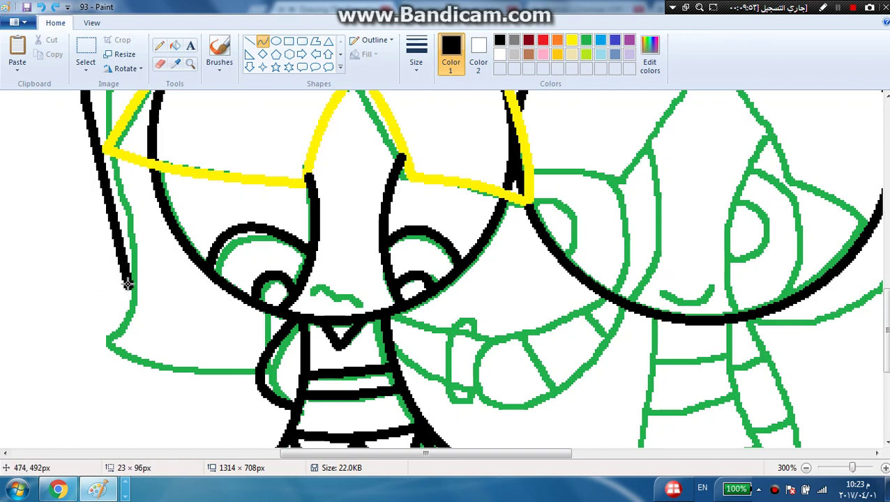
mouse_move(115, 209)
mouse_down()
mouse_move(105, 161)
mouse_move(79, 167)
mouse_move(124, 204)
mouse_move(134, 301)
mouse_move(99, 341)
mouse_move(136, 300)
mouse_up()
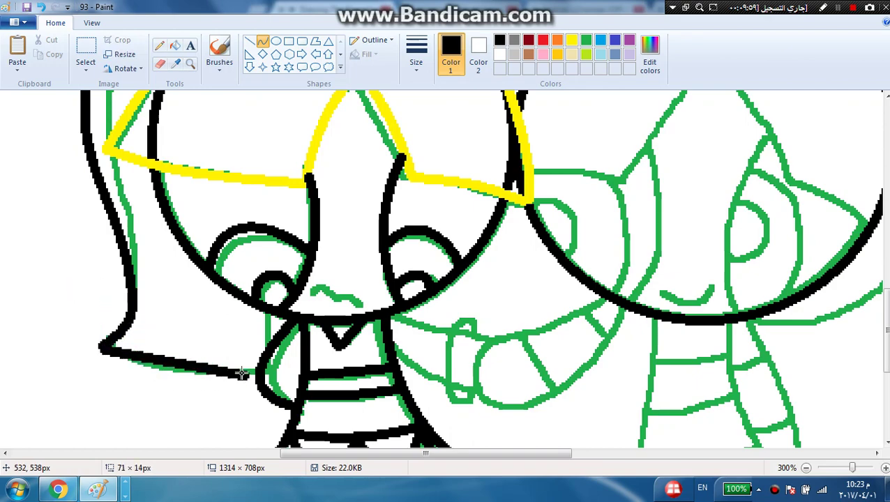